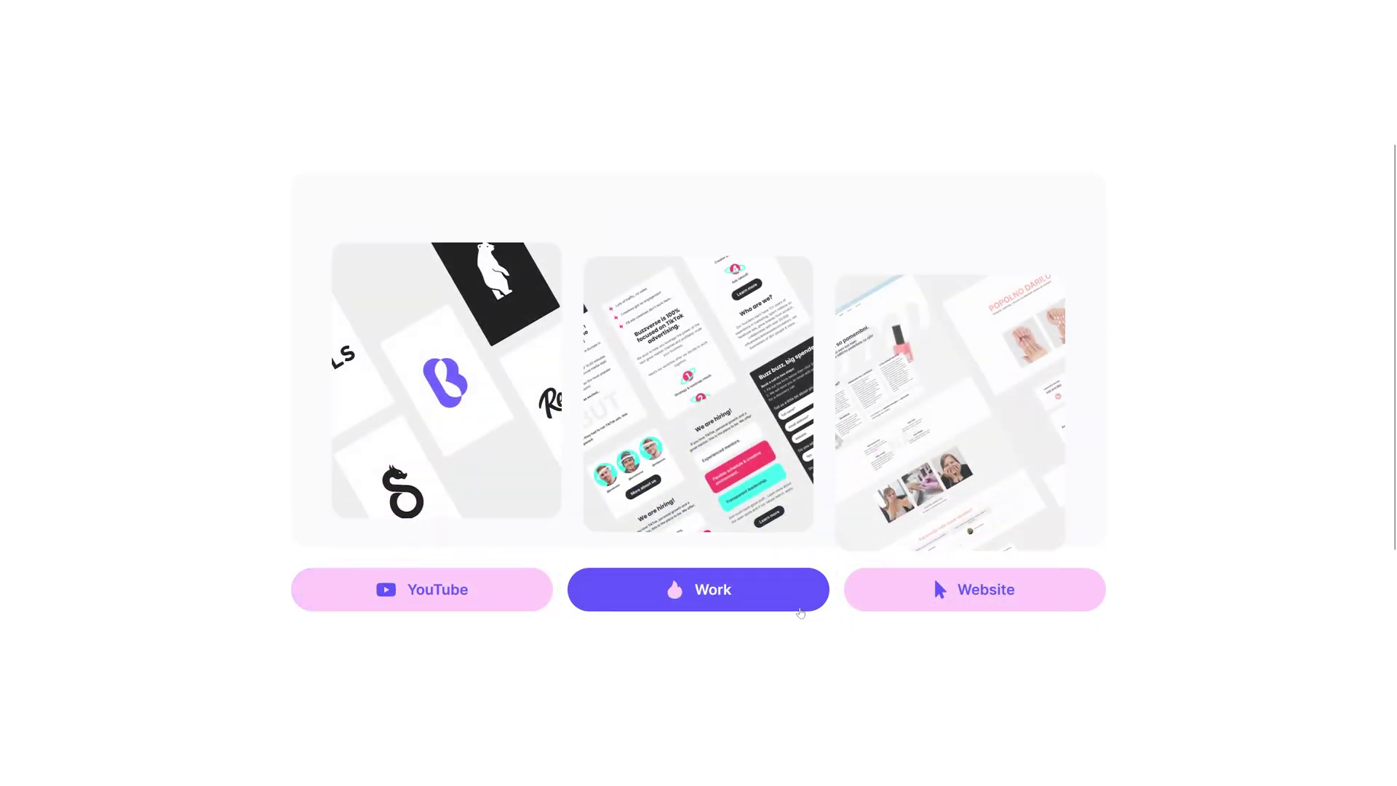
Switch the live pill-tabs preview to the Website tab's panel.
{"action": "left_click", "coordinate": [888, 606]}
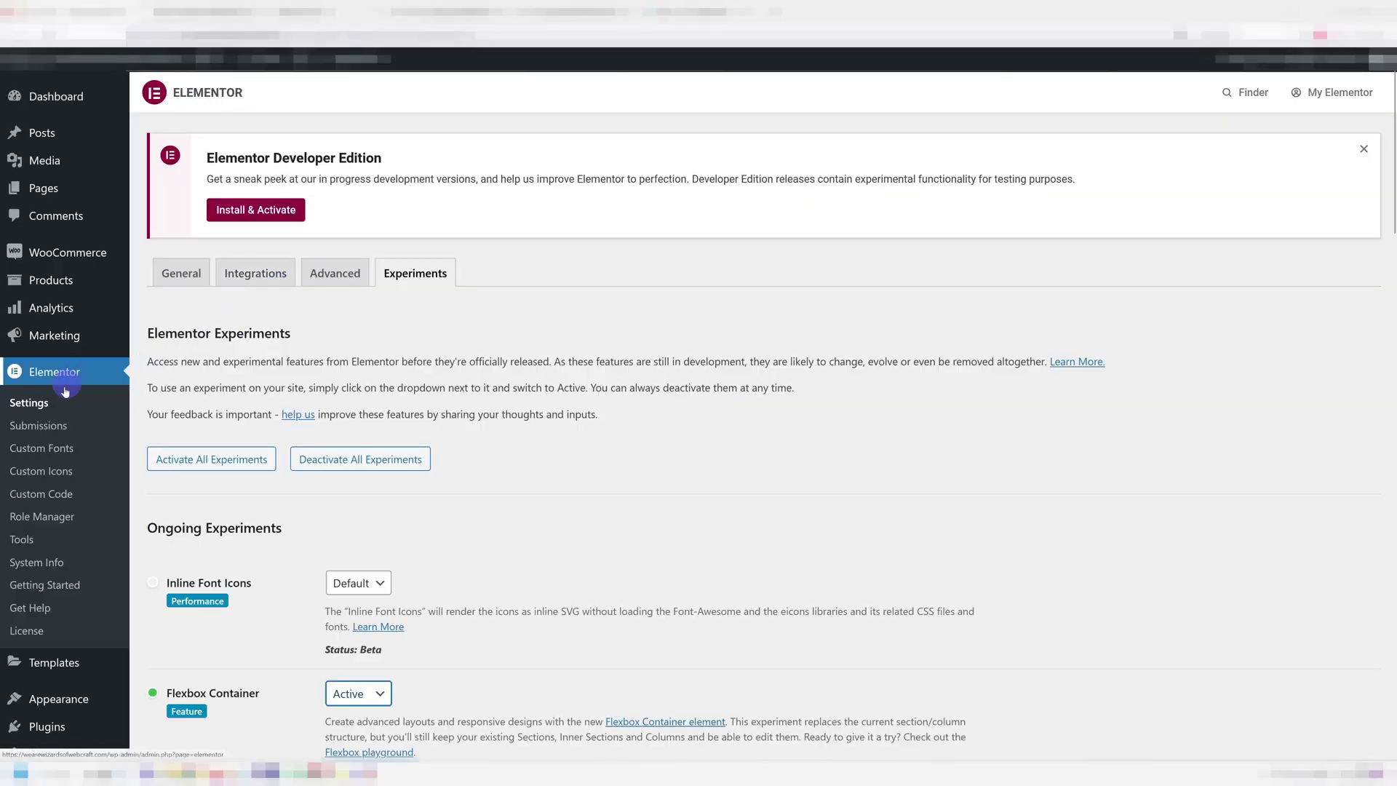
Go to Elementor Settings > Experiments and scroll to confirm Flexbox Container is Active.
{"action": "left_click", "coordinate": [35, 402]}
{"action": "left_click", "coordinate": [445, 273]}
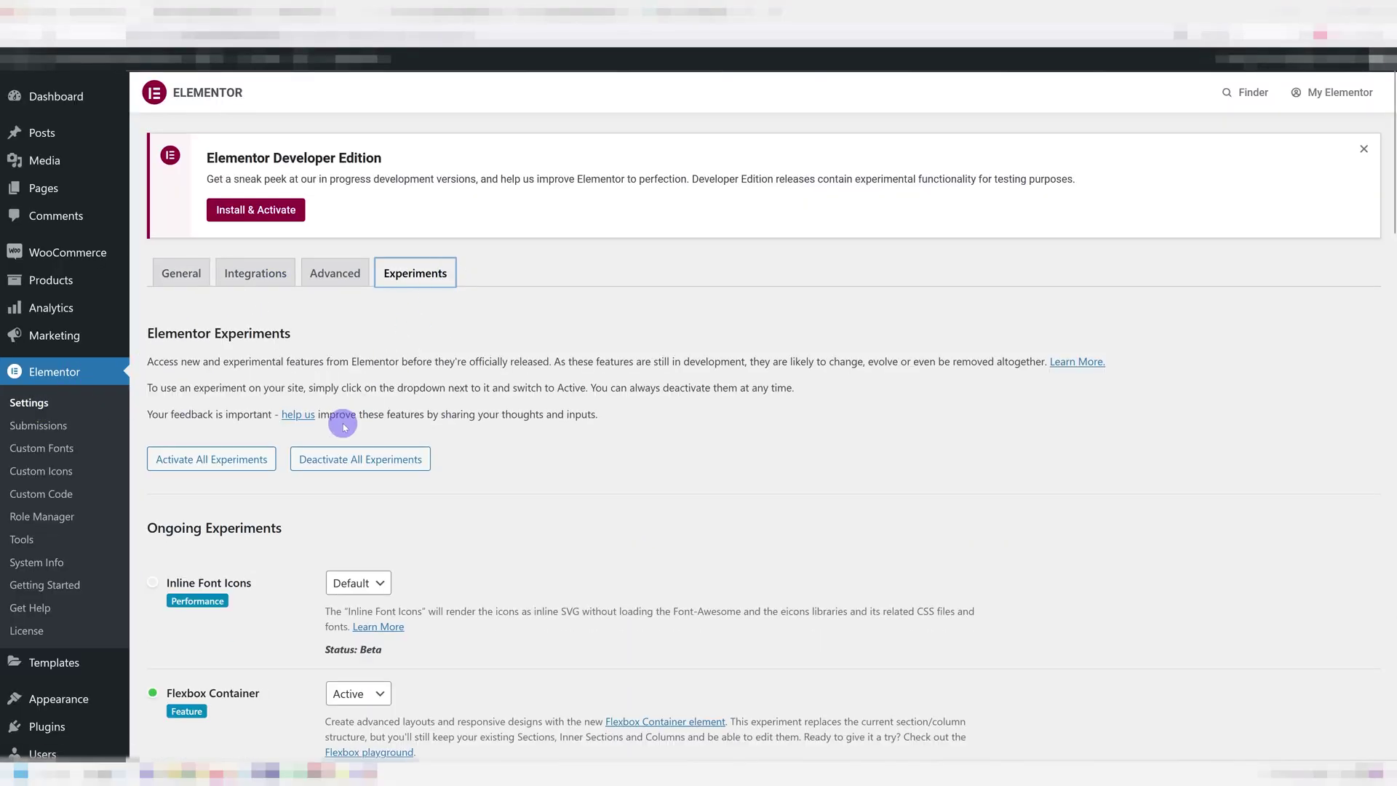
{"action": "scroll", "coordinate": [291, 415], "scroll_direction": "down", "scroll_amount": 5}
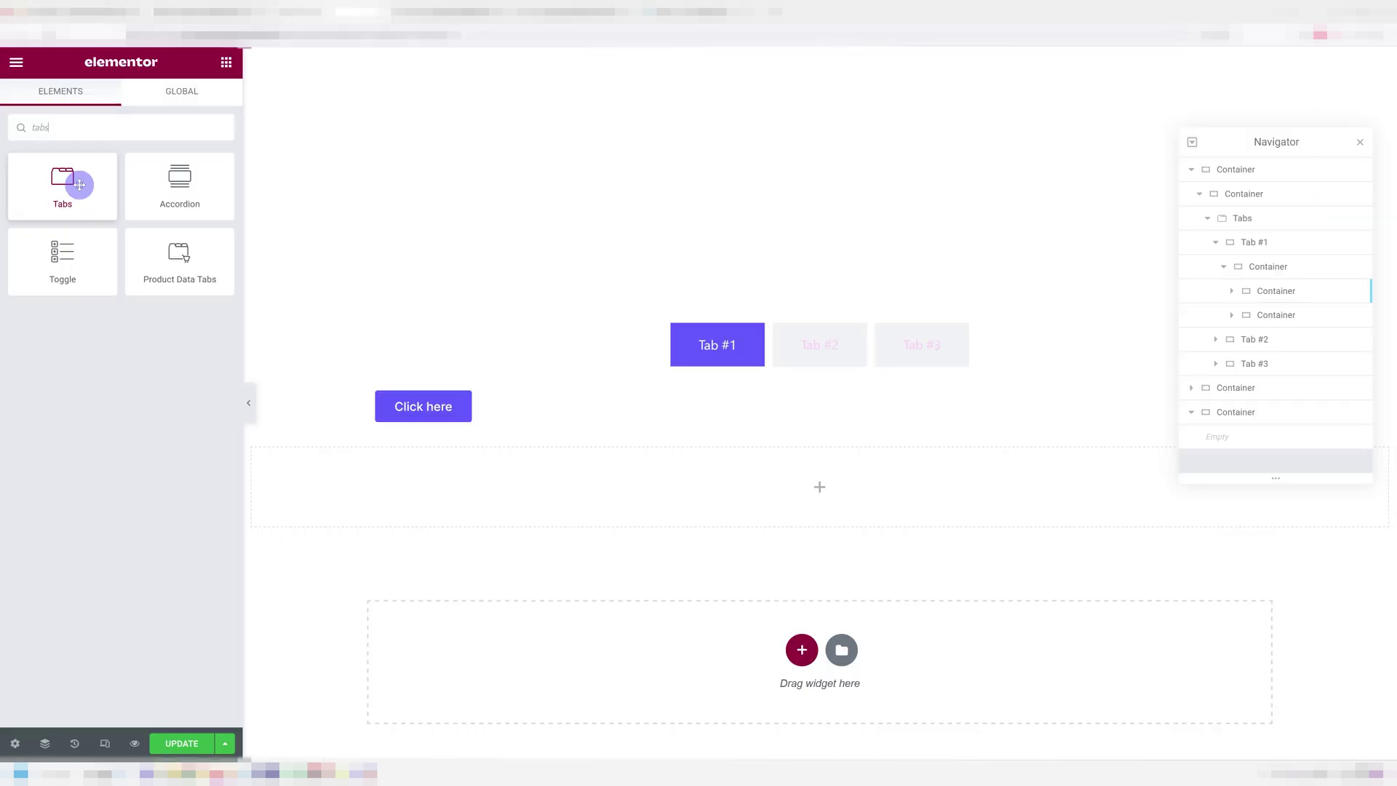
Drop a Tabs widget into the empty container, nest a container in Tab #1, then select Tab #2's widgets.
{"action": "left_click_drag", "start_coordinate": [79, 185], "coordinate": [807, 477]}
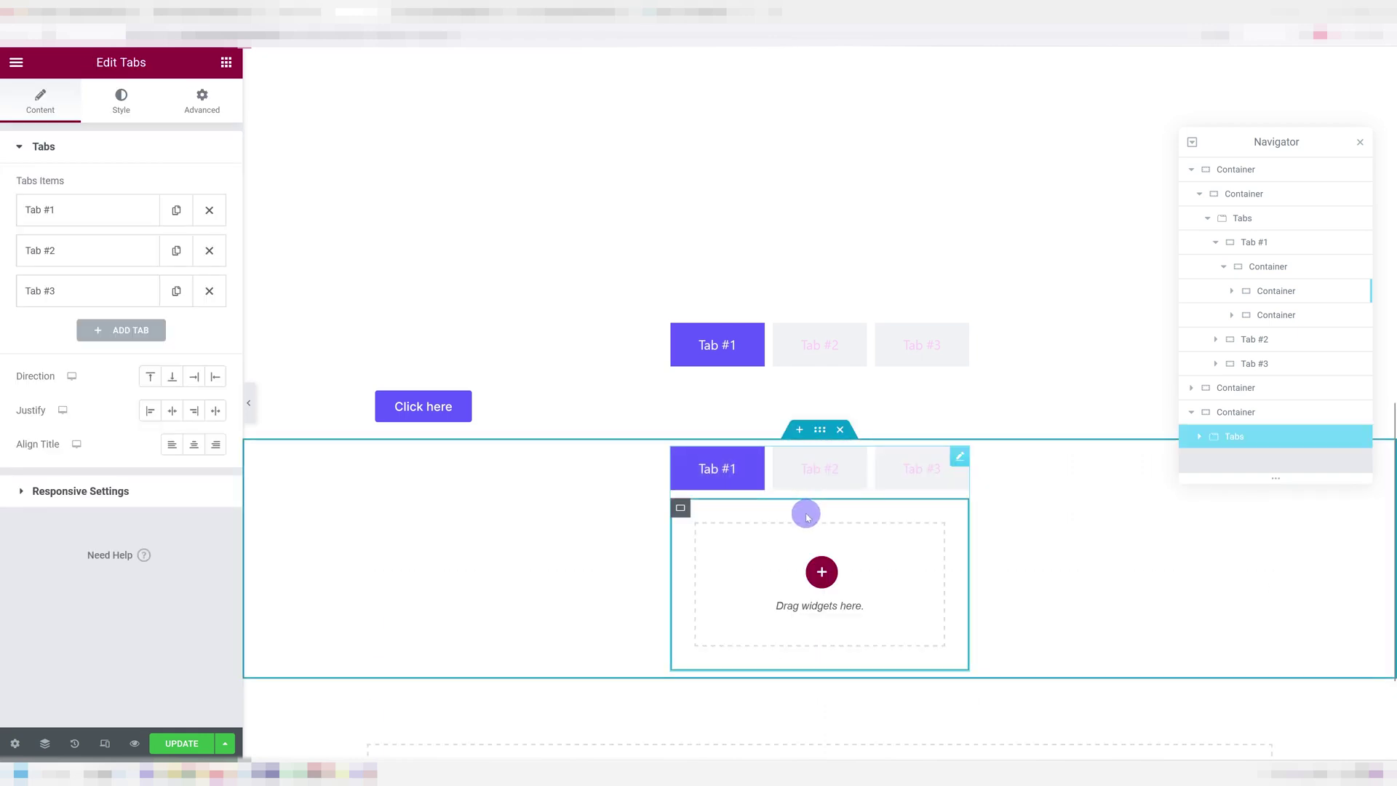
{"action": "left_click", "coordinate": [821, 572]}
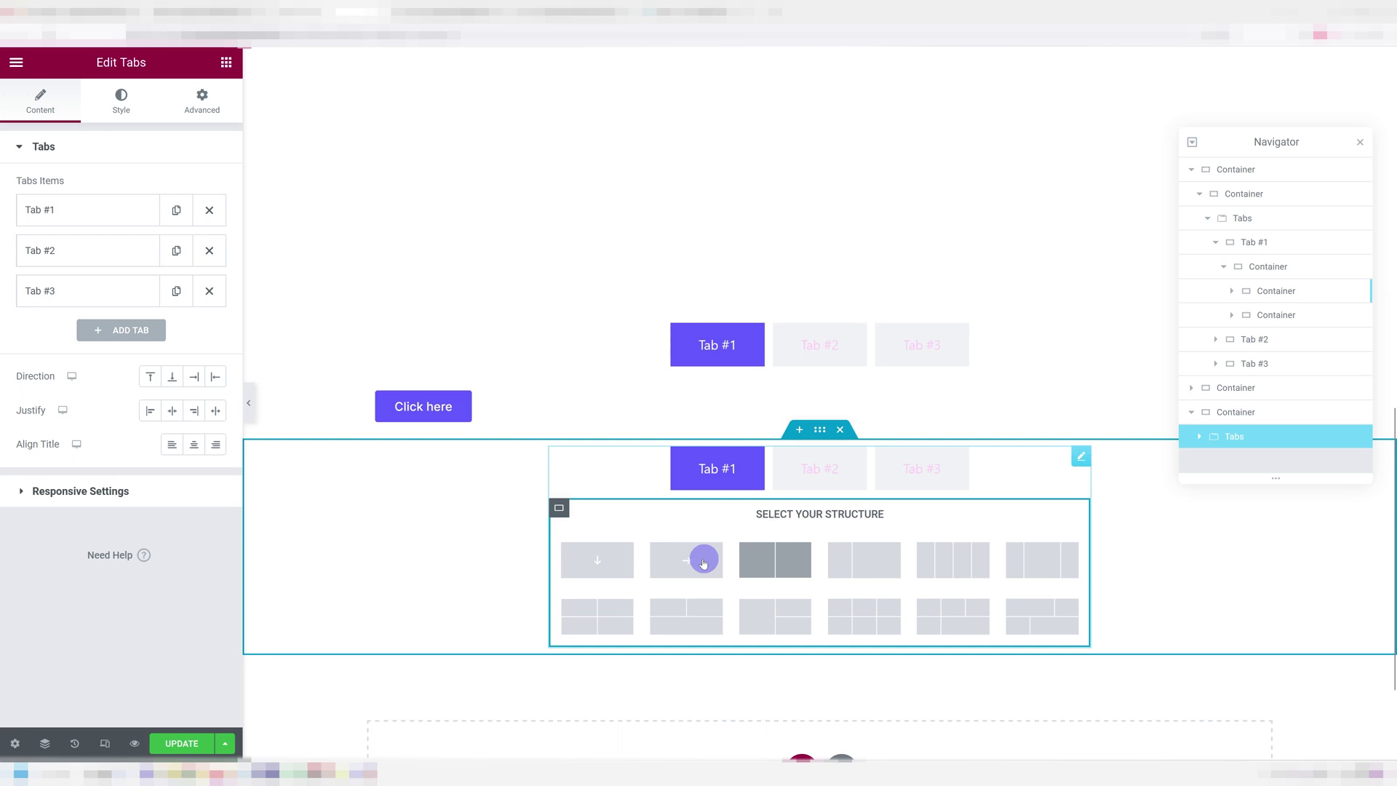
{"action": "left_click", "coordinate": [705, 561]}
{"action": "left_click", "coordinate": [830, 553]}
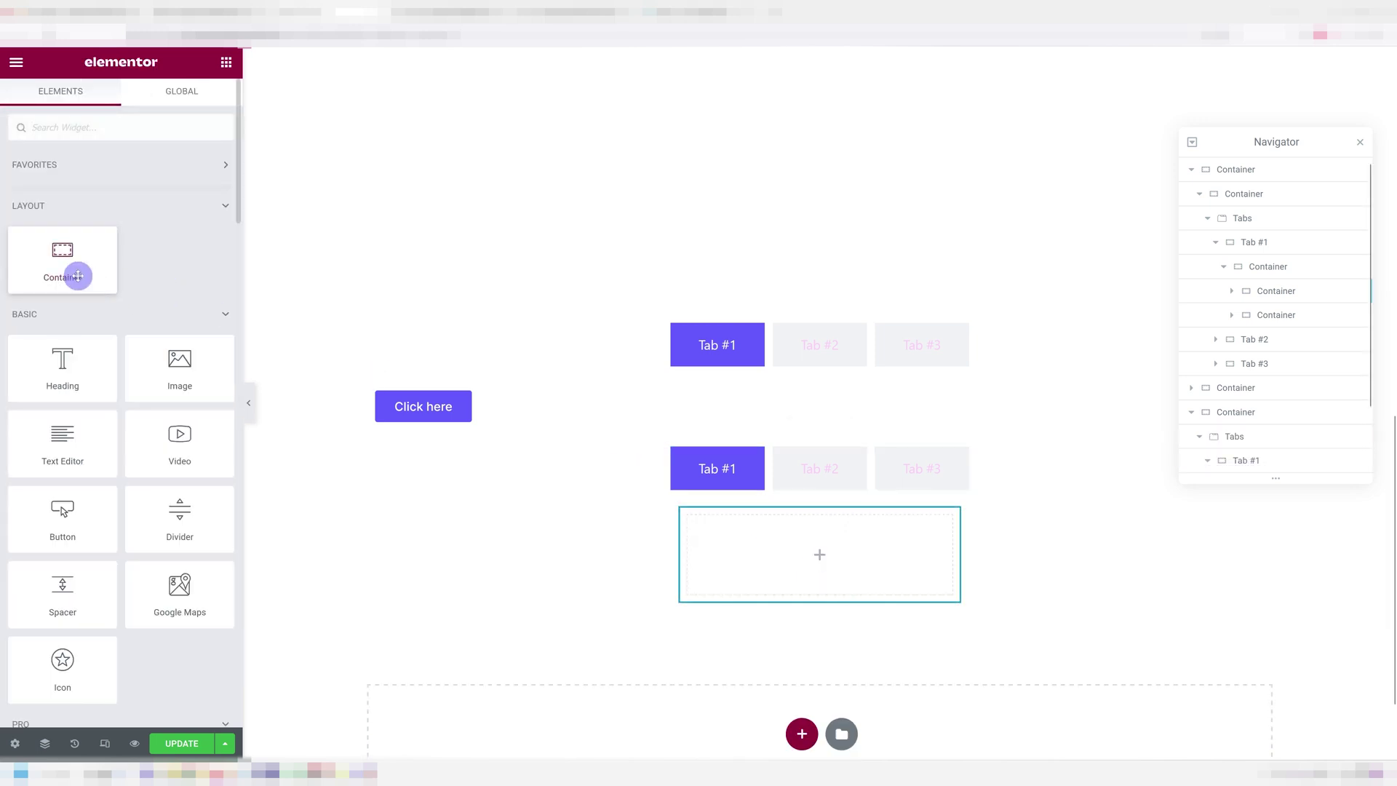
{"action": "left_click_drag", "start_coordinate": [78, 271], "coordinate": [781, 545]}
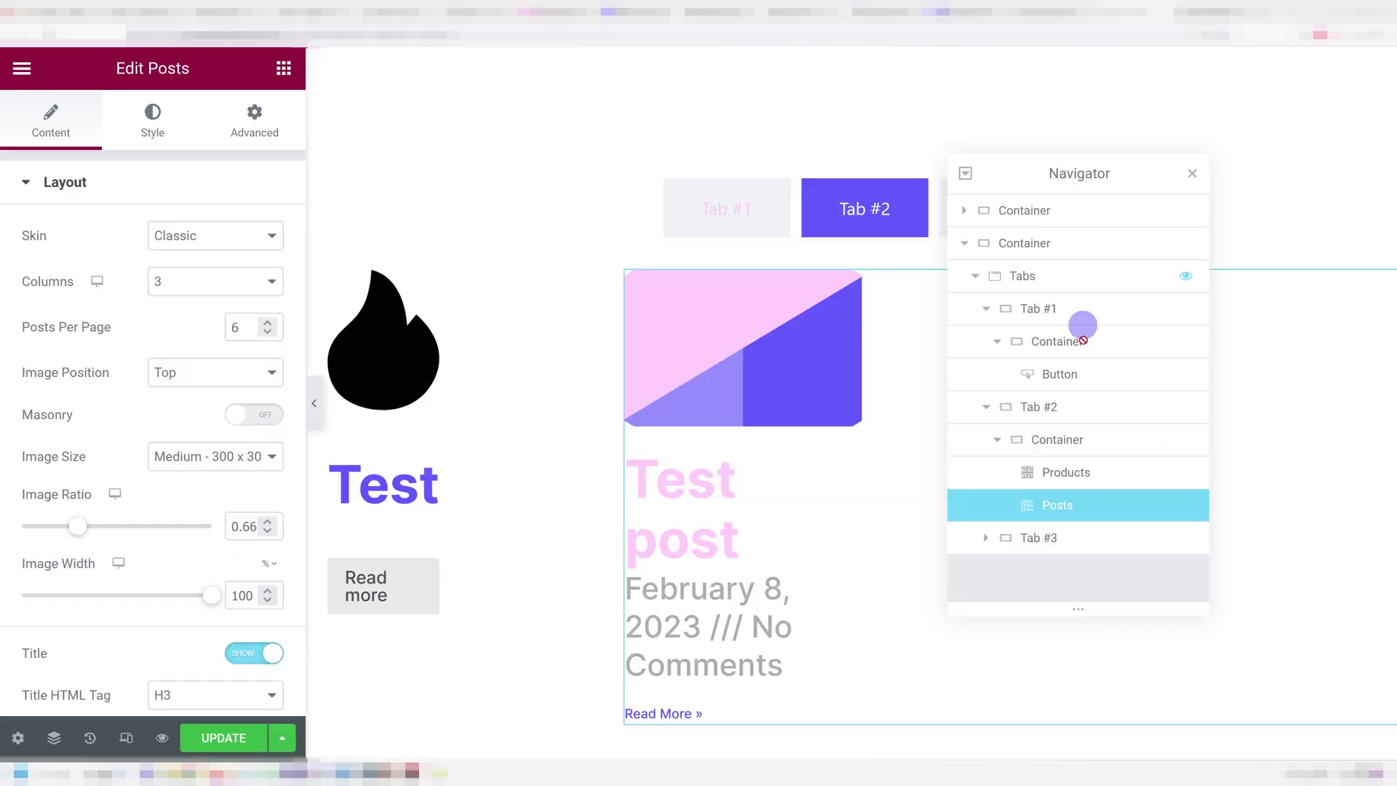
{"action": "left_click", "coordinate": [1091, 471]}
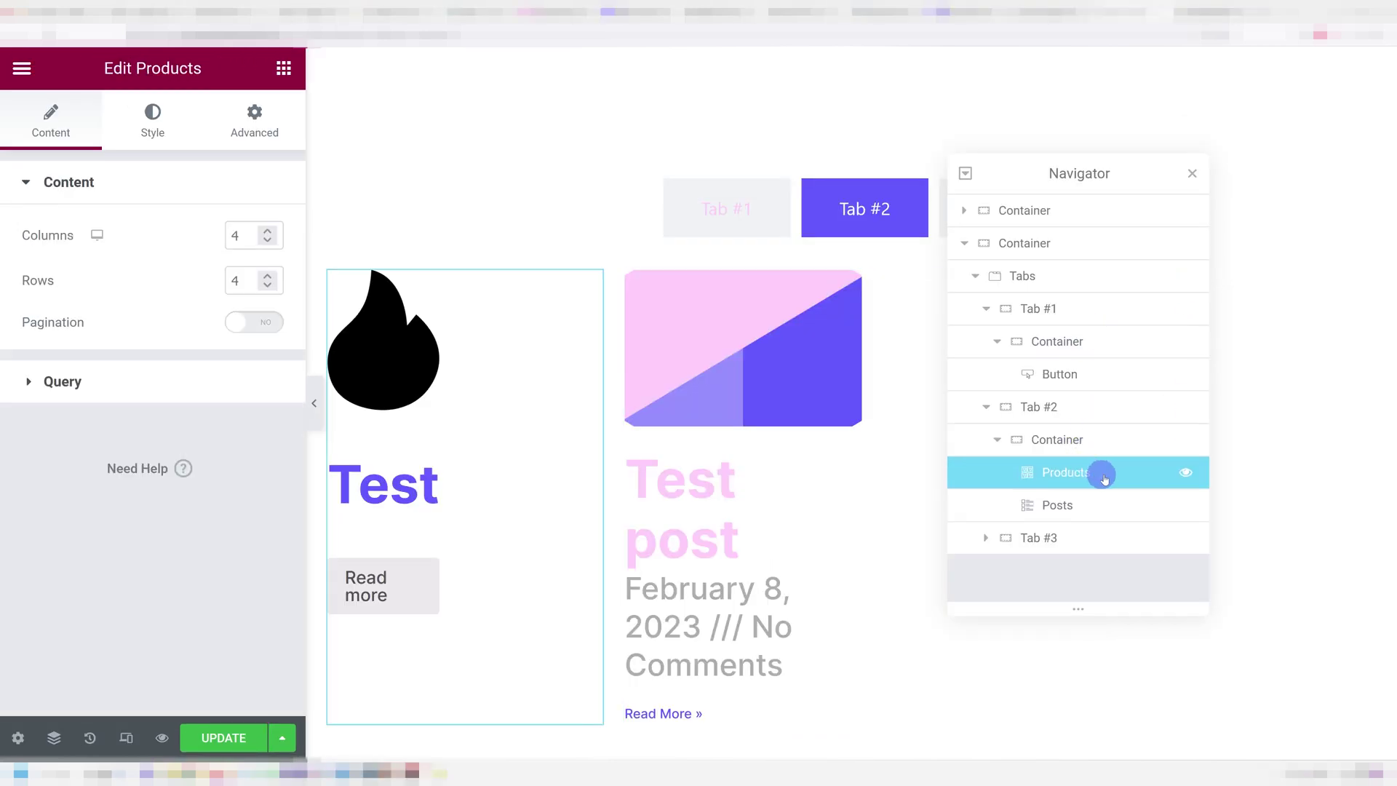
{"action": "left_click", "coordinate": [1137, 500]}
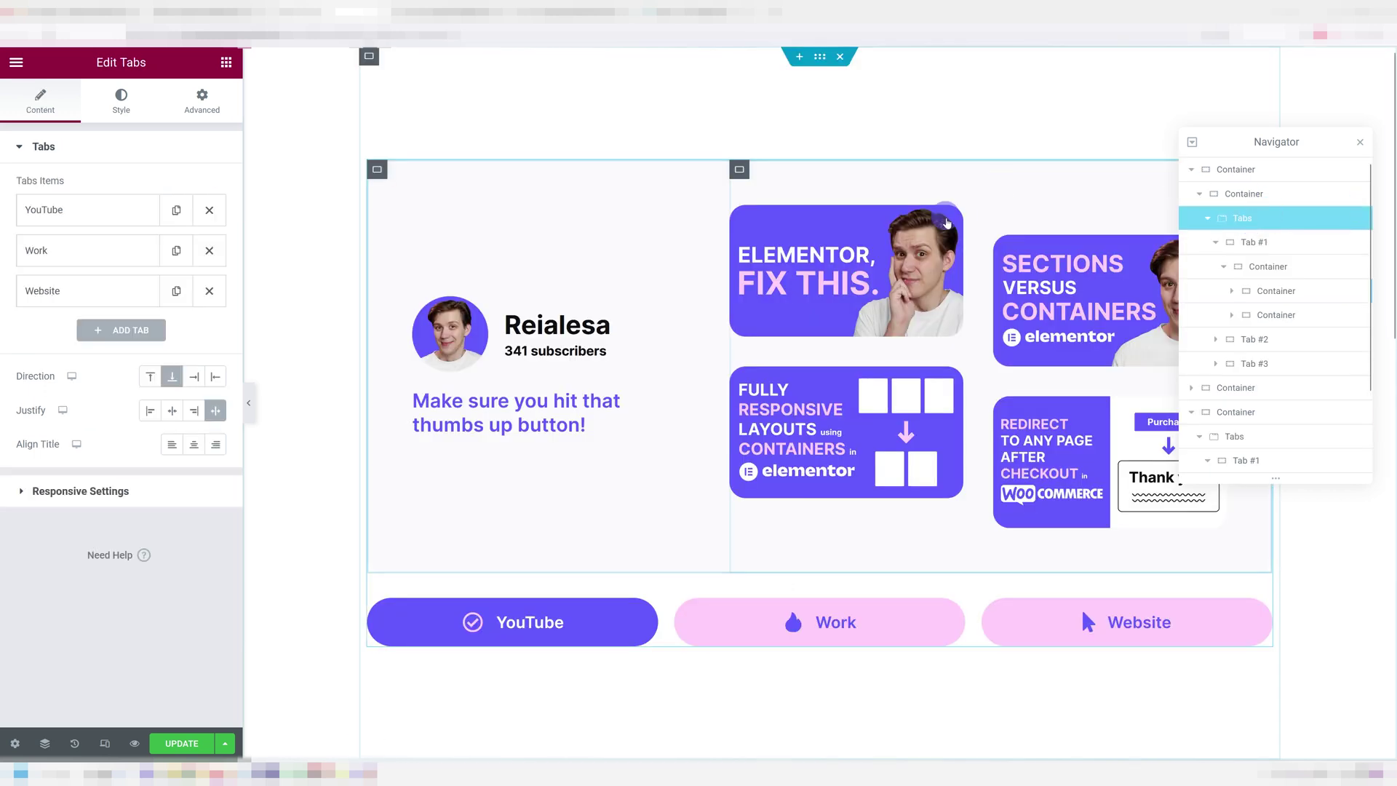
Expand the YouTube tab item, preview the Work tab, and set tab Direction to Top.
{"action": "left_click", "coordinate": [88, 210]}
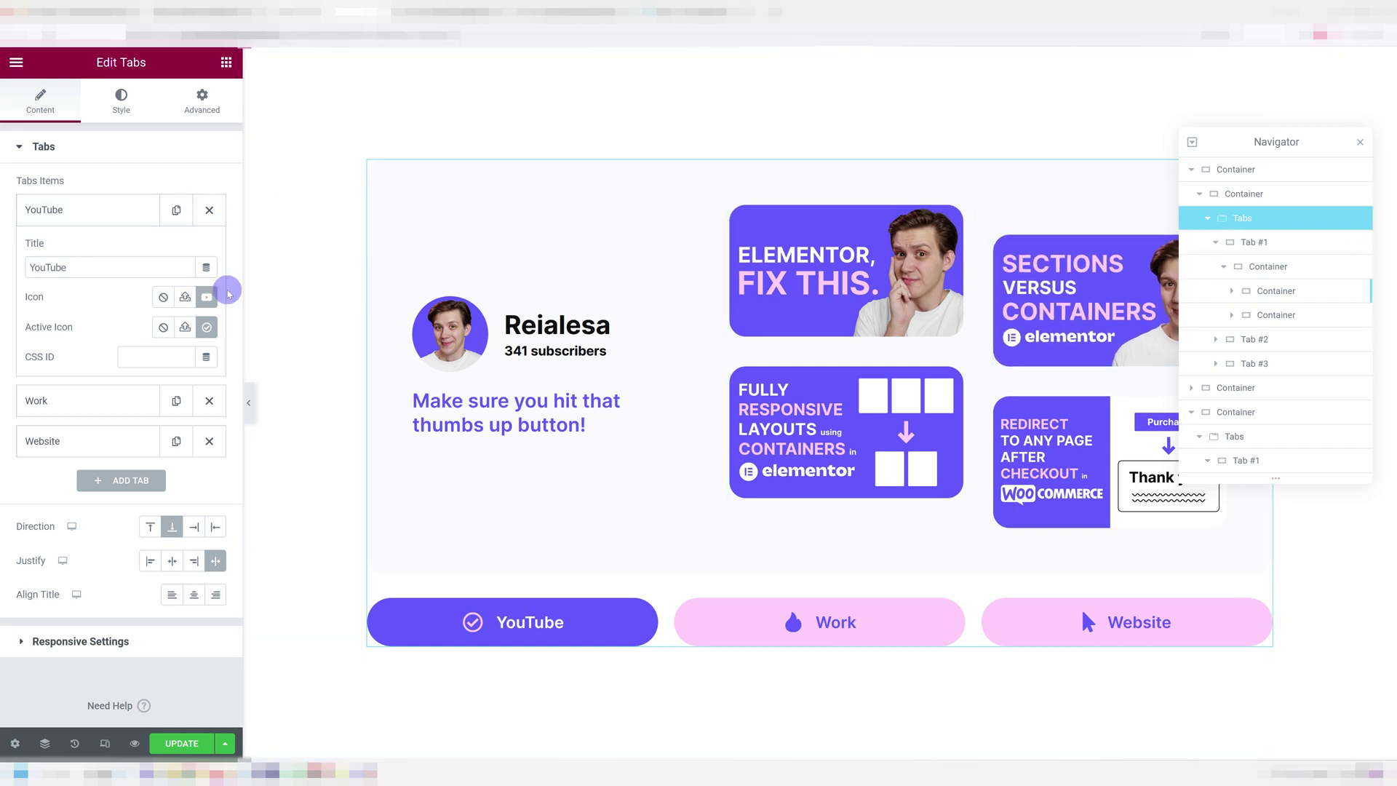
{"action": "left_click", "coordinate": [722, 625]}
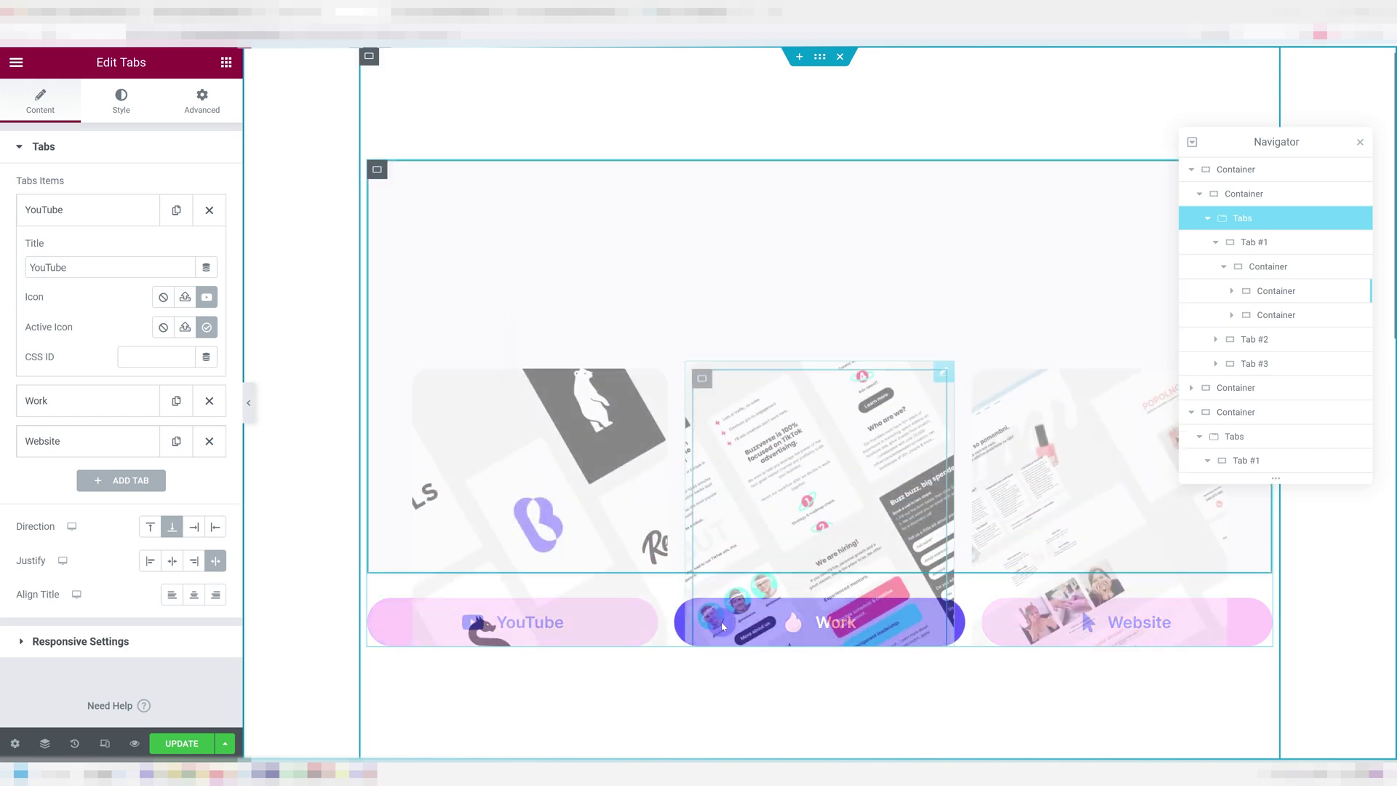
{"action": "left_click", "coordinate": [655, 622]}
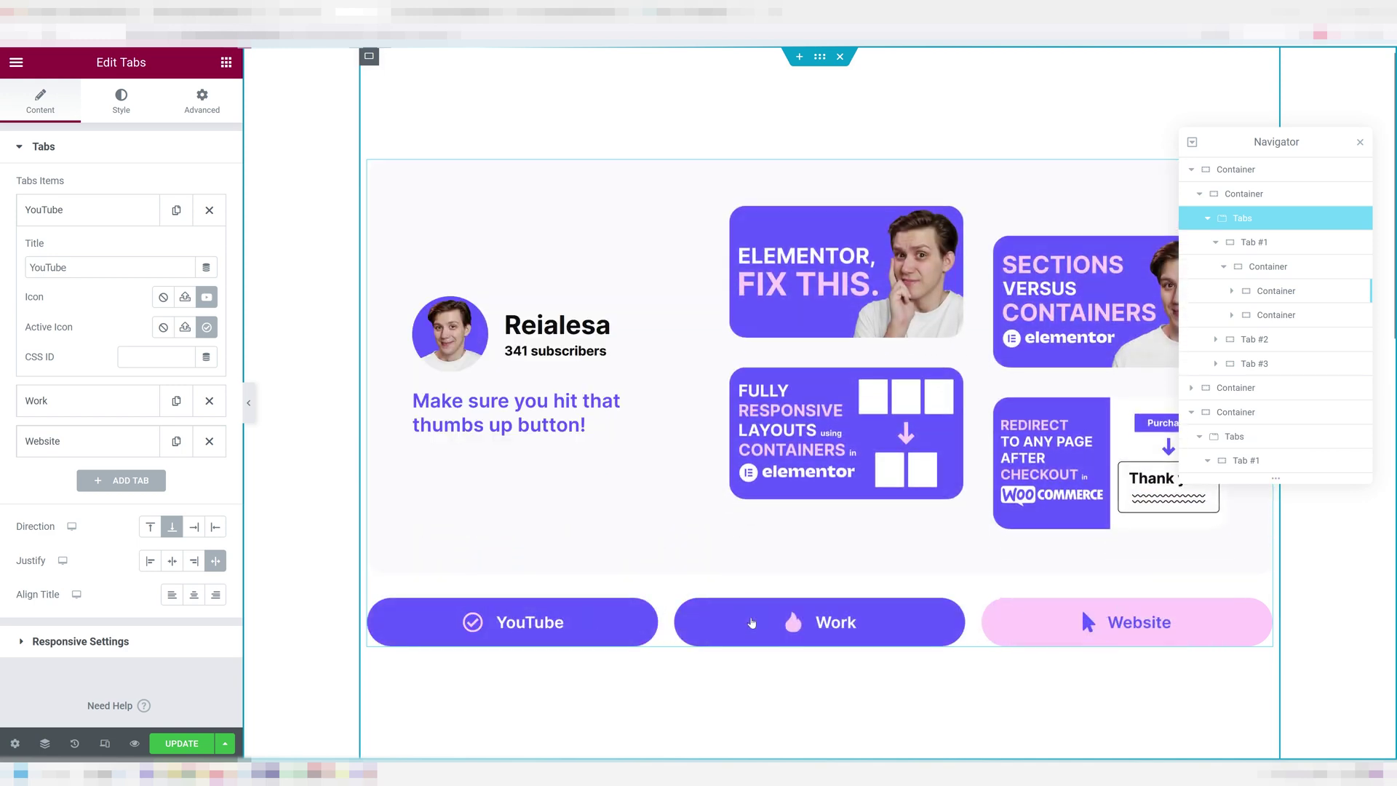
{"action": "left_click", "coordinate": [751, 622]}
{"action": "left_click", "coordinate": [155, 502]}
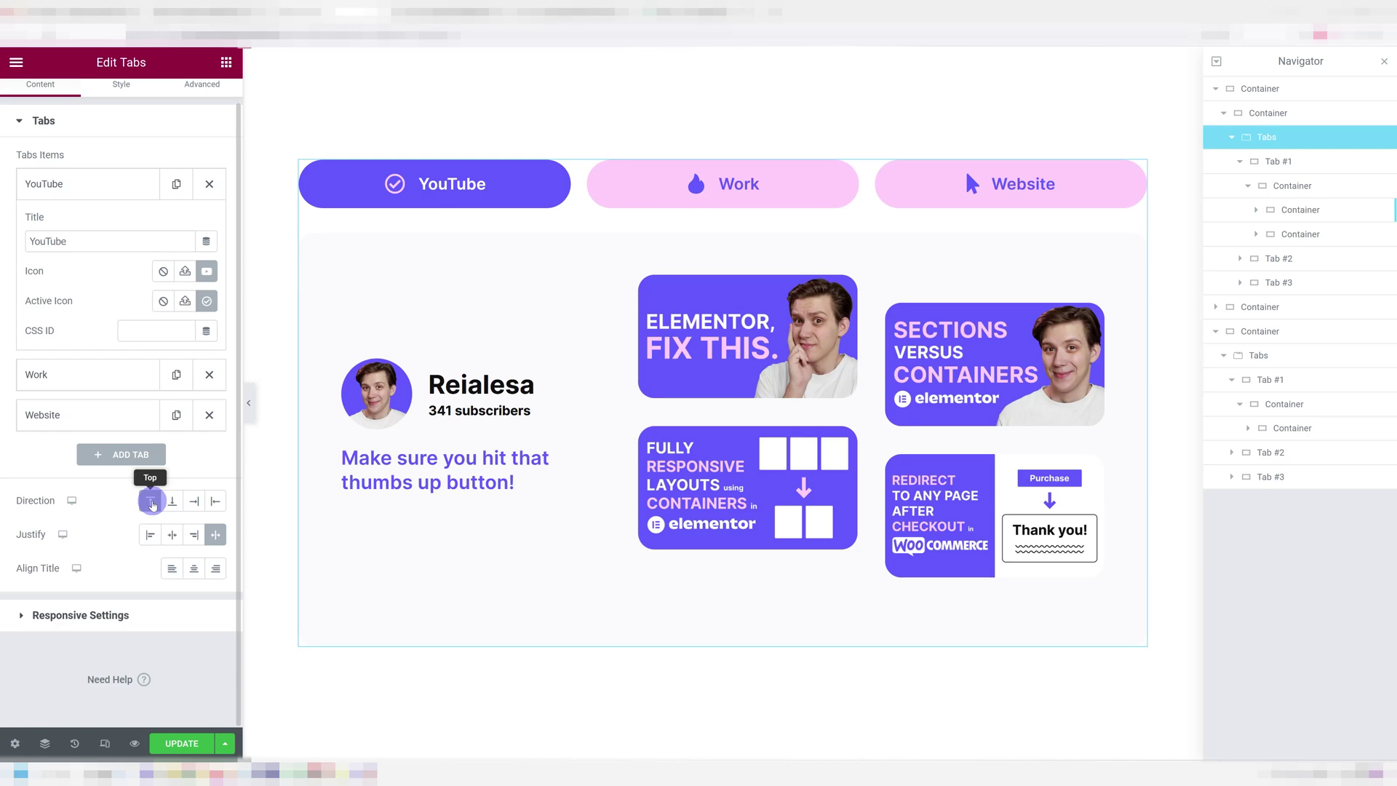
Try tab Direction Bottom, Right and Left, settling on Bottom below the content.
{"action": "left_click", "coordinate": [173, 502]}
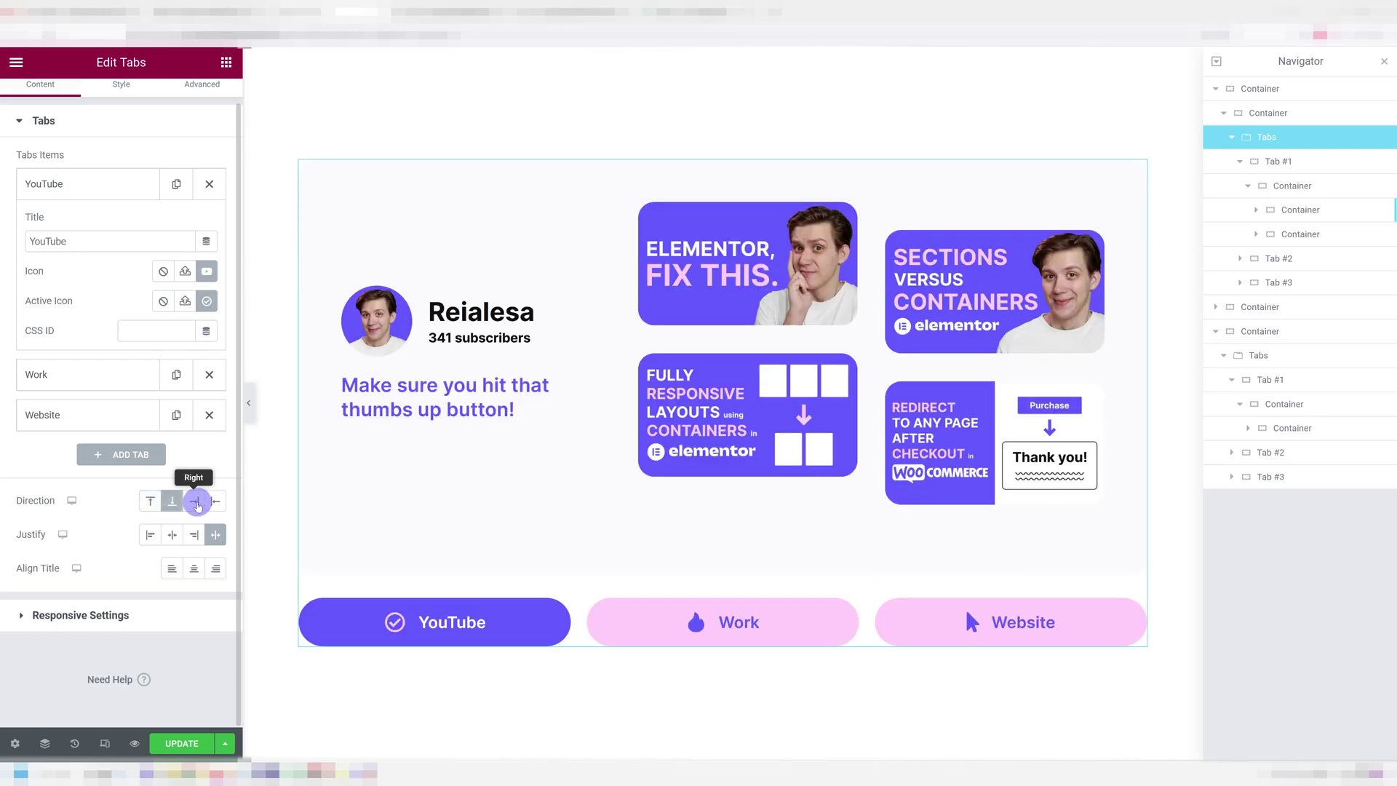
{"action": "left_click", "coordinate": [195, 502]}
{"action": "left_click", "coordinate": [216, 501]}
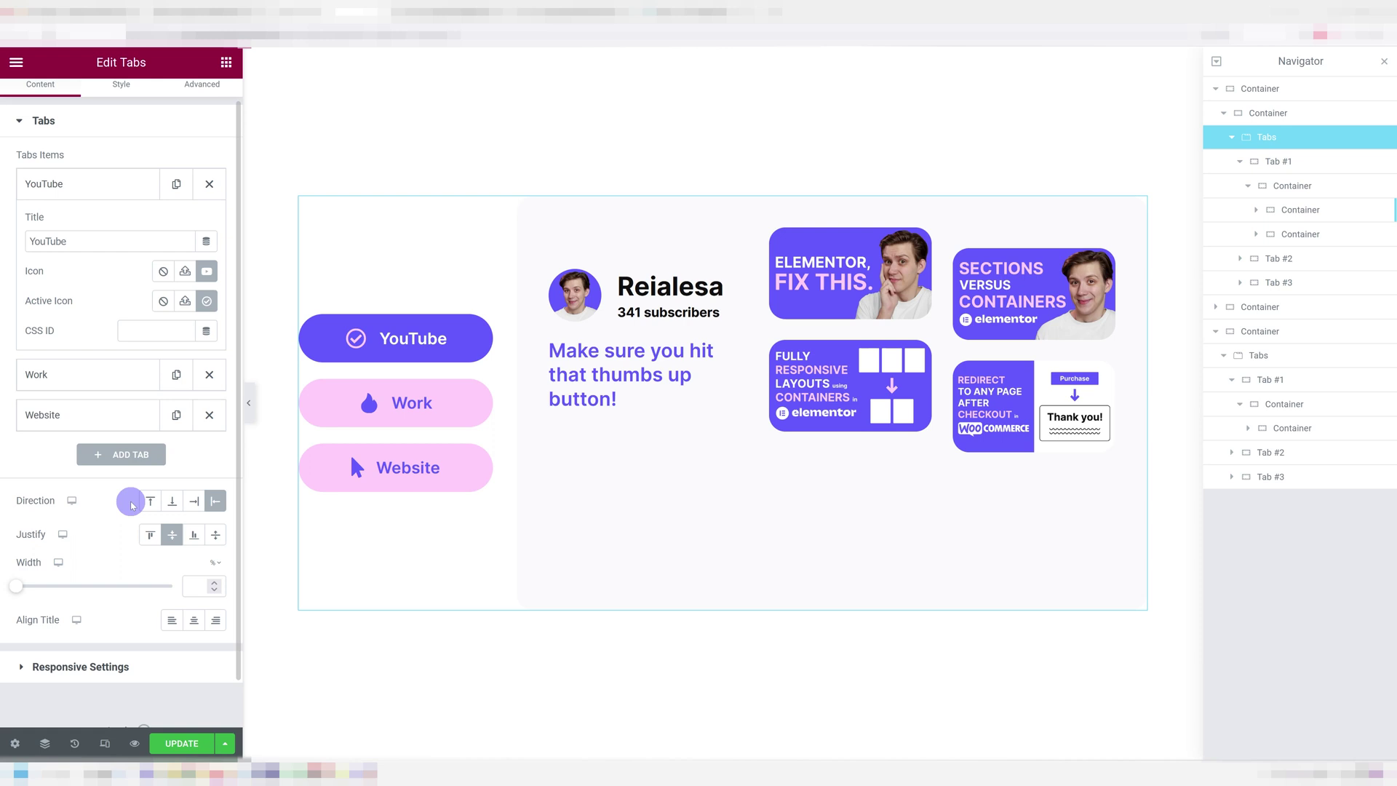
{"action": "left_click", "coordinate": [172, 500]}
Try Justify Center and End, settle on Justified, and preview at tablet width.
{"action": "left_click", "coordinate": [171, 535]}
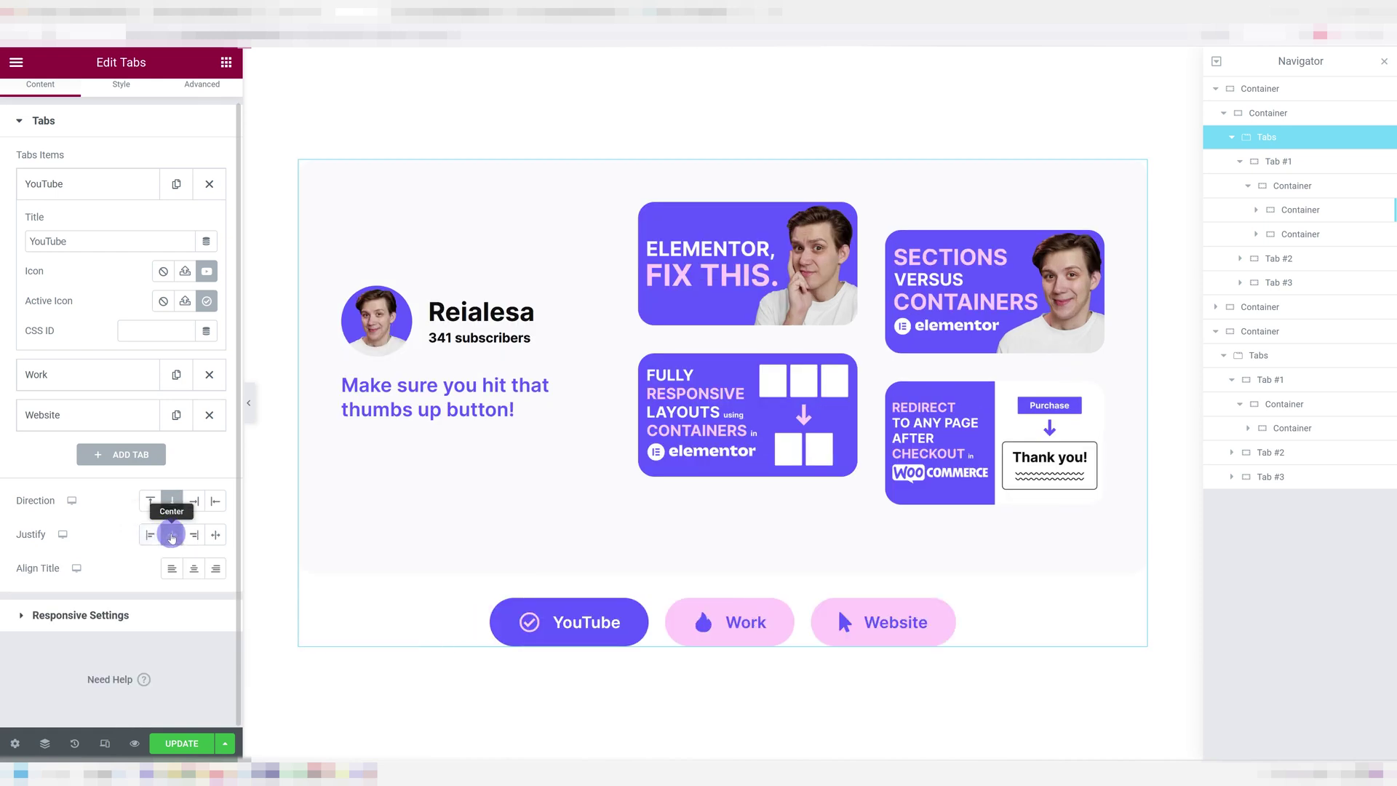
{"action": "left_click", "coordinate": [193, 536]}
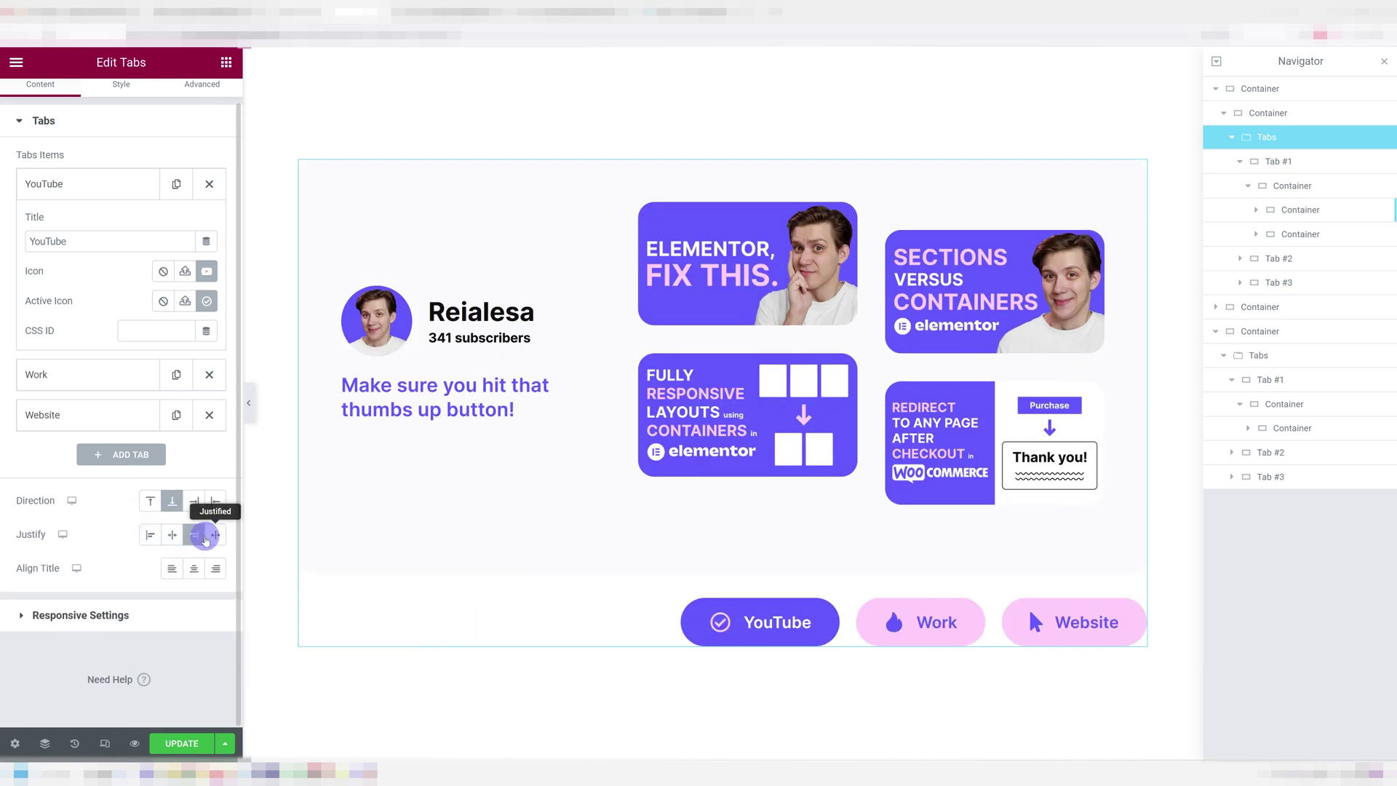
{"action": "left_click", "coordinate": [214, 535]}
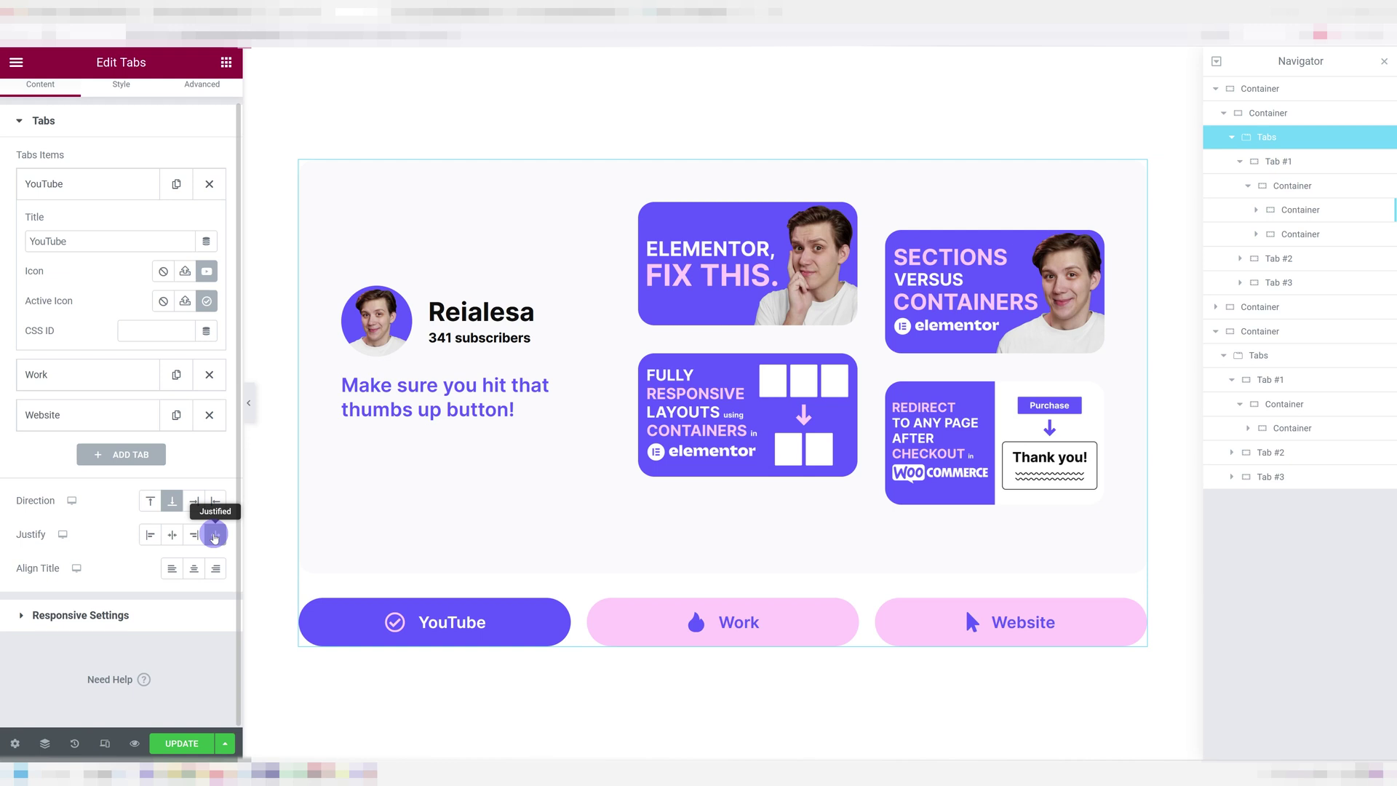
{"action": "key", "text": "ctrl+shift+m"}
{"action": "left_click", "coordinate": [651, 63]}
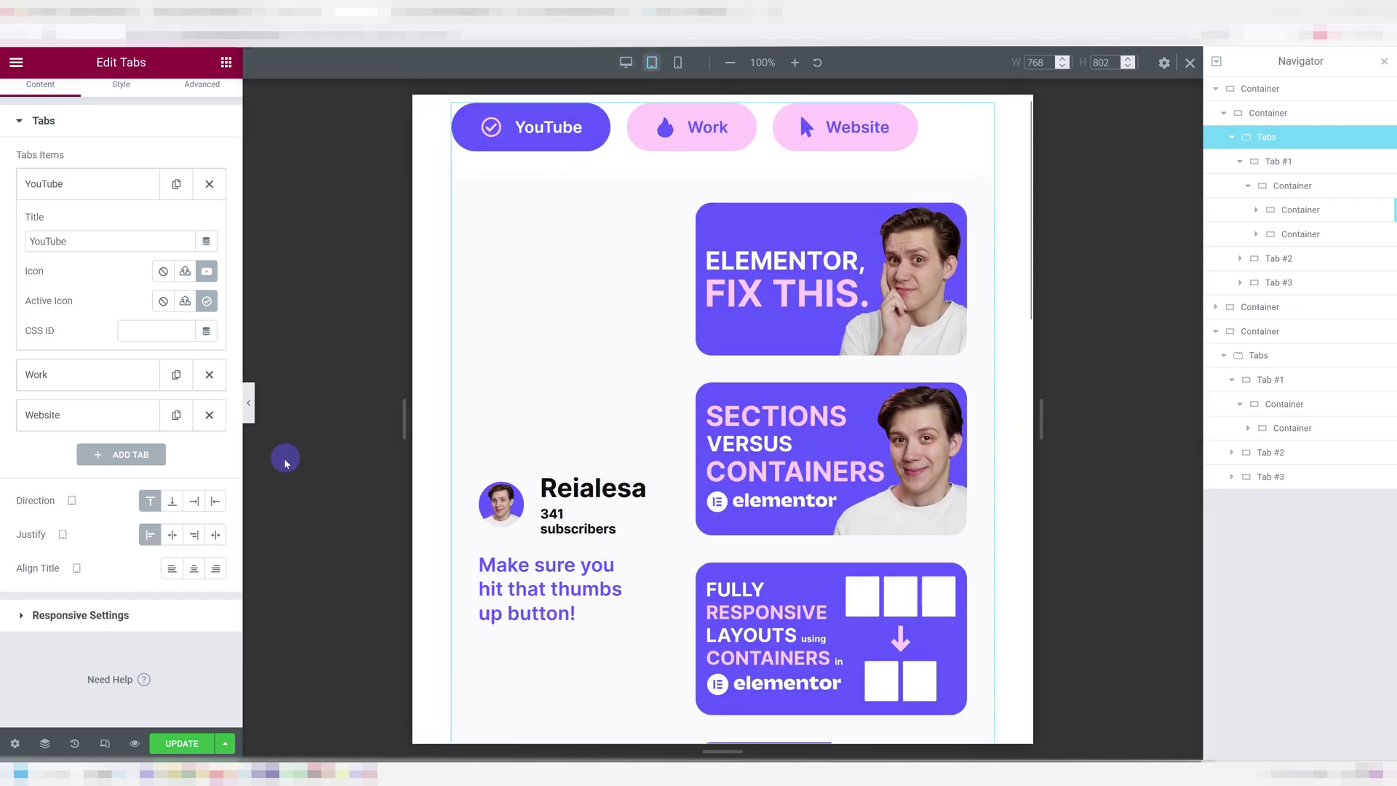
Set the tablet tab titles to Justified, then return to the desktop preview.
{"action": "left_click", "coordinate": [225, 539]}
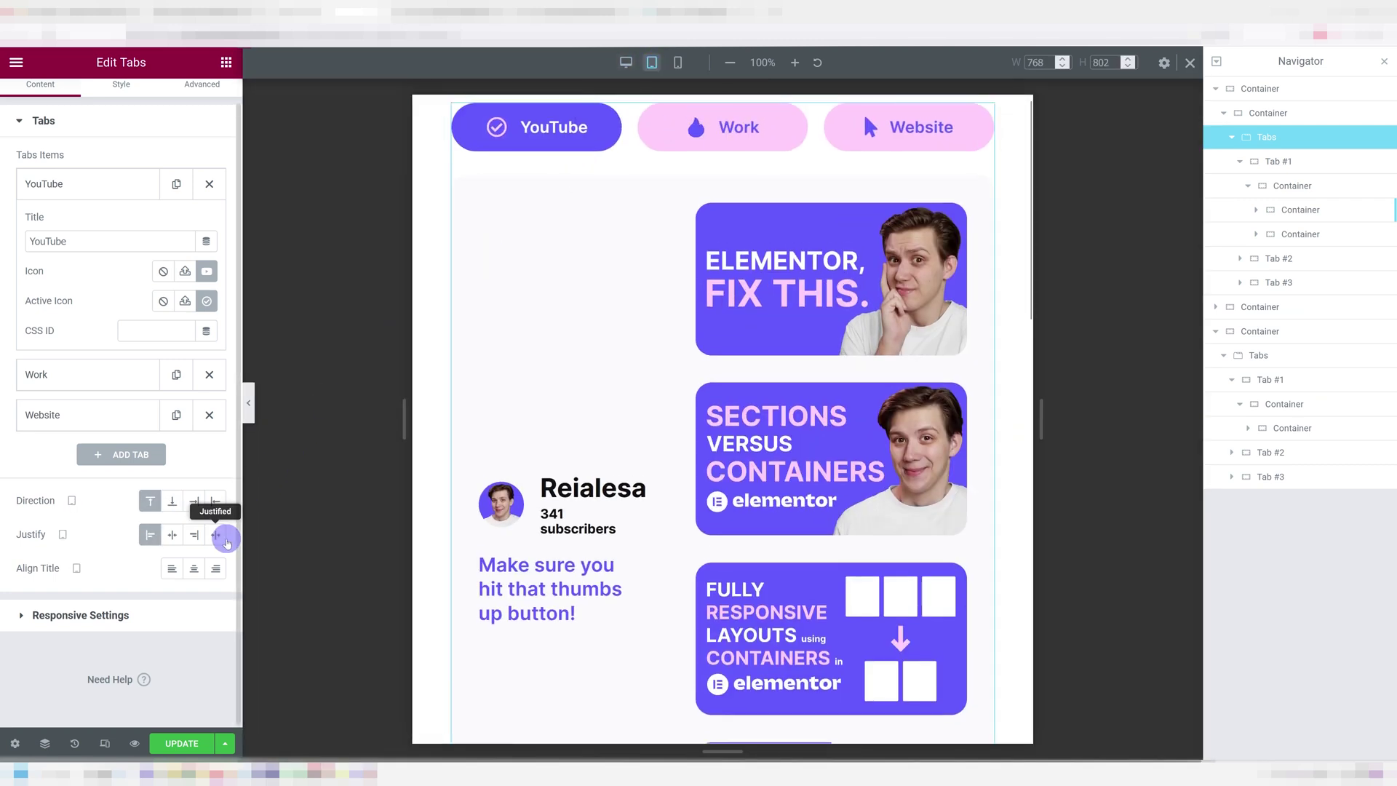
{"action": "left_click", "coordinate": [623, 63]}
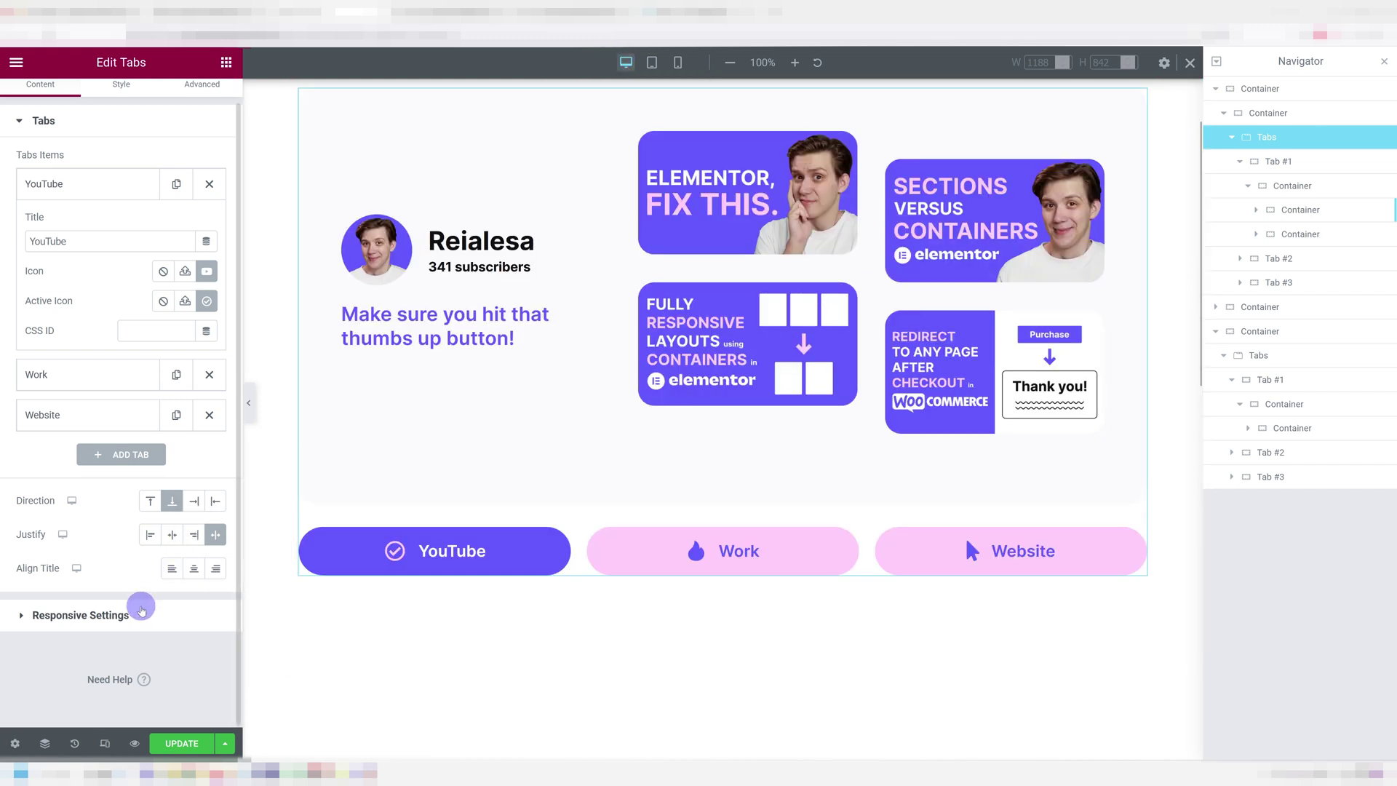
Set the Tabs breakpoint to Mobile (> 767px) and check the Website and YouTube tabs in mobile view.
{"action": "left_click", "coordinate": [143, 612]}
{"action": "left_click", "coordinate": [171, 230]}
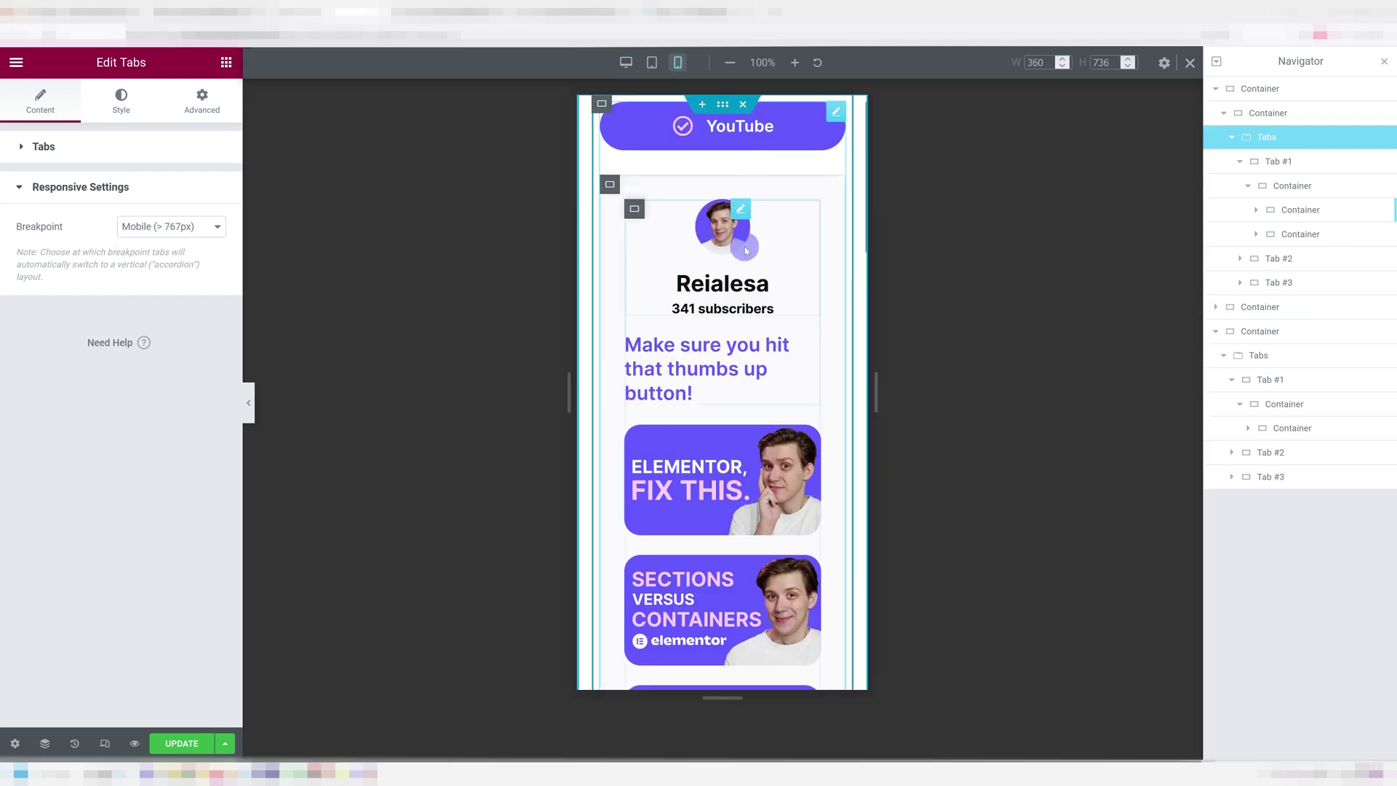
{"action": "scroll", "coordinate": [727, 510], "scroll_direction": "down", "scroll_amount": 10}
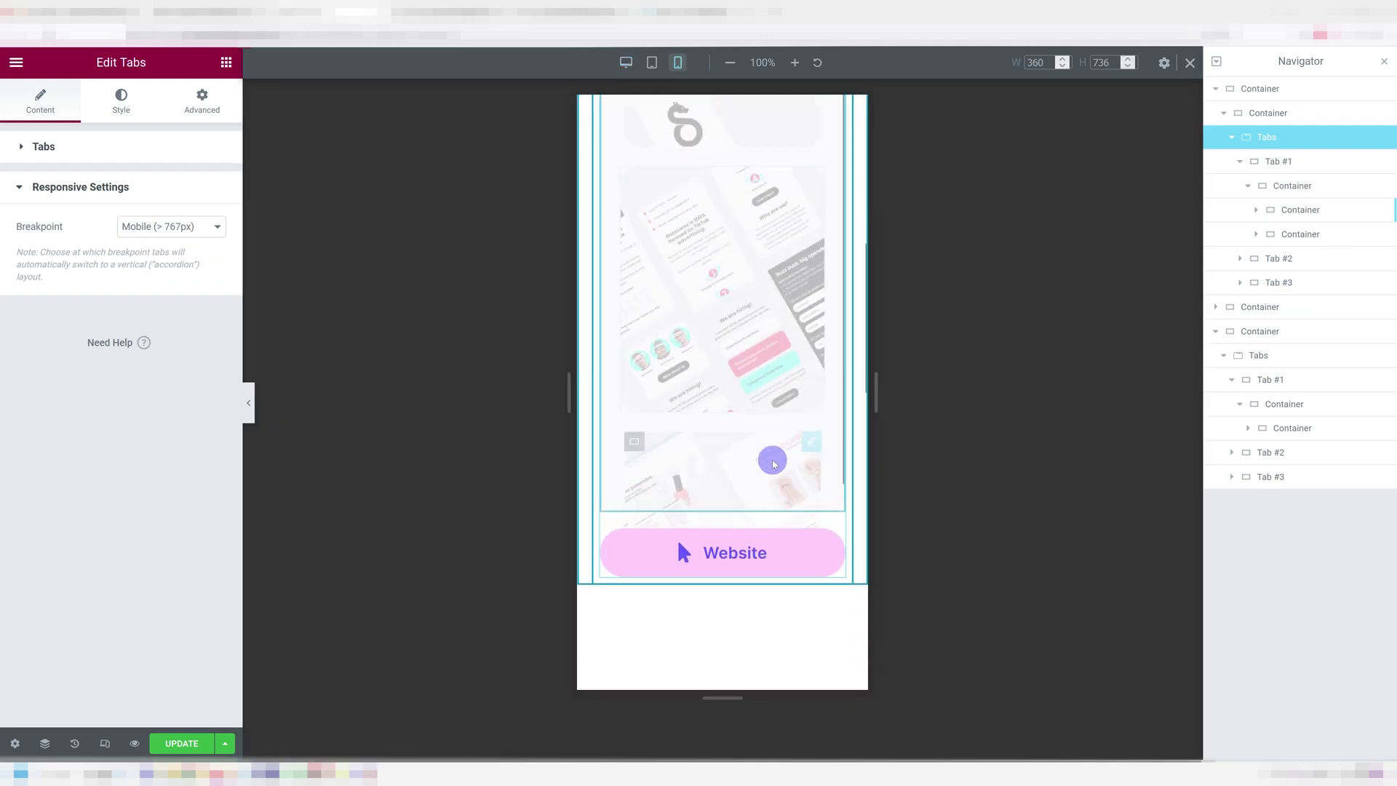
{"action": "left_click", "coordinate": [791, 529]}
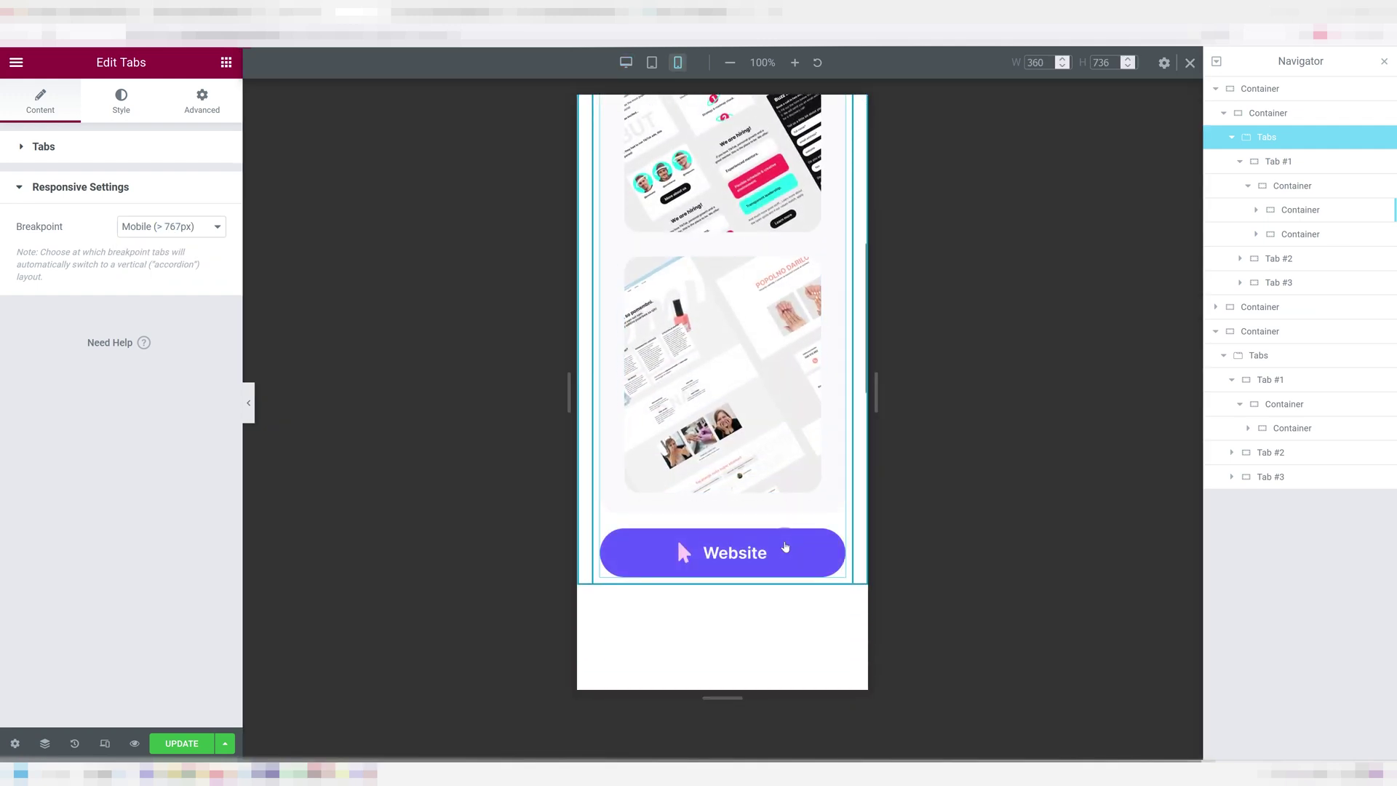
{"action": "scroll", "coordinate": [757, 327], "scroll_direction": "up", "scroll_amount": 5}
{"action": "left_click", "coordinate": [765, 146]}
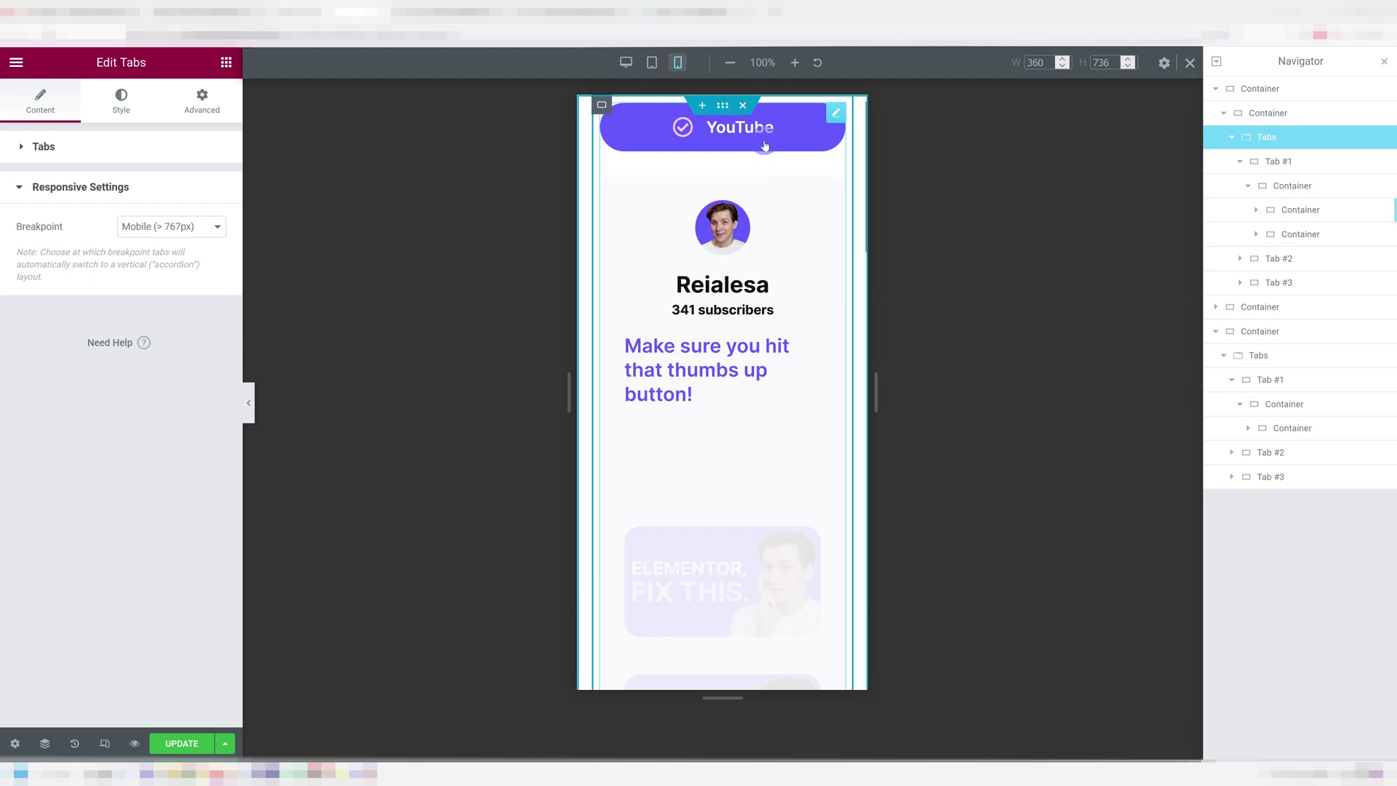
{"action": "left_click", "coordinate": [96, 149]}
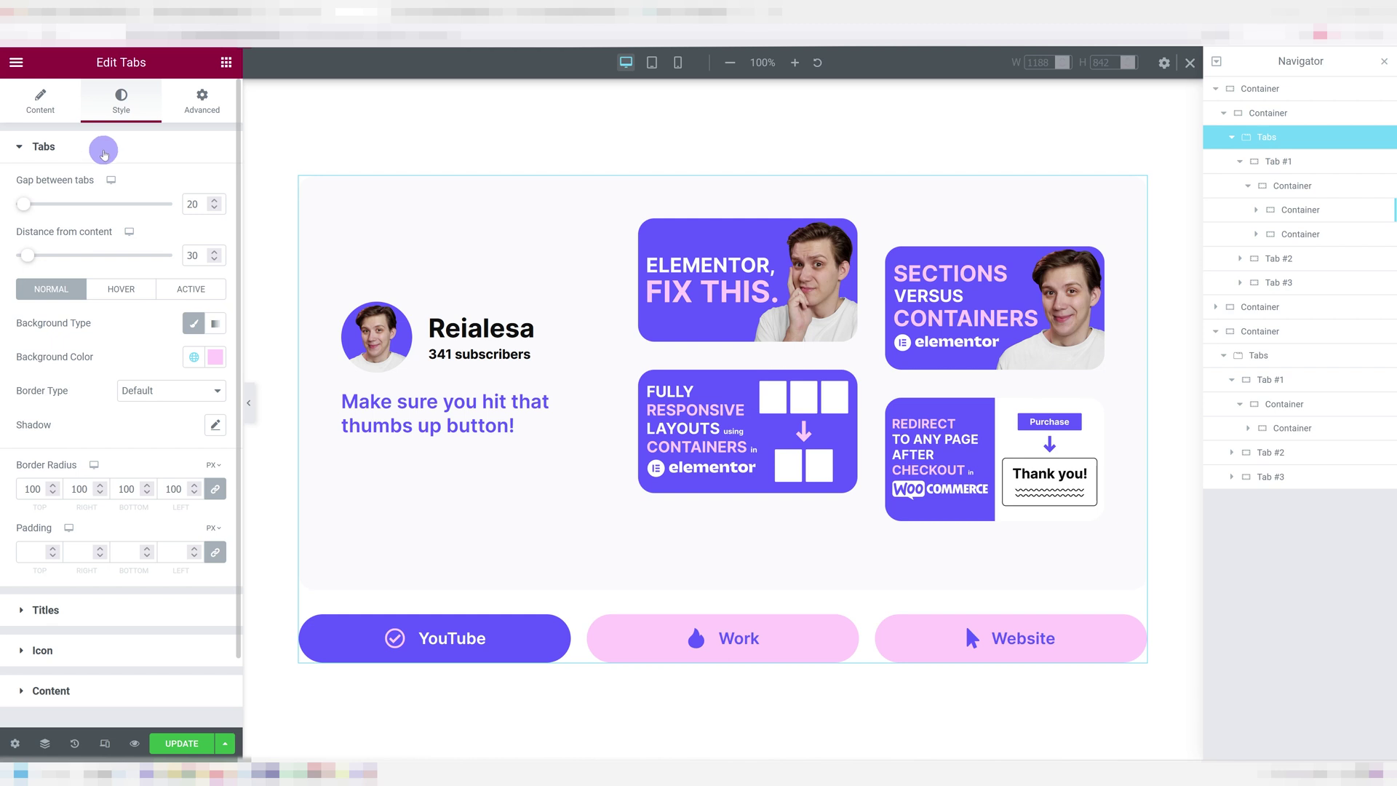
Set tab gap and distance from content to 20, and normal-state border radius to 100 px.
{"action": "mouse_move", "coordinate": [23, 204]}
{"action": "left_mouse_down"}
{"action": "mouse_move", "coordinate": [93, 210]}
{"action": "mouse_move", "coordinate": [42, 212]}
{"action": "left_mouse_up"}
{"action": "left_click_drag", "start_coordinate": [27, 255], "coordinate": [186, 254]}
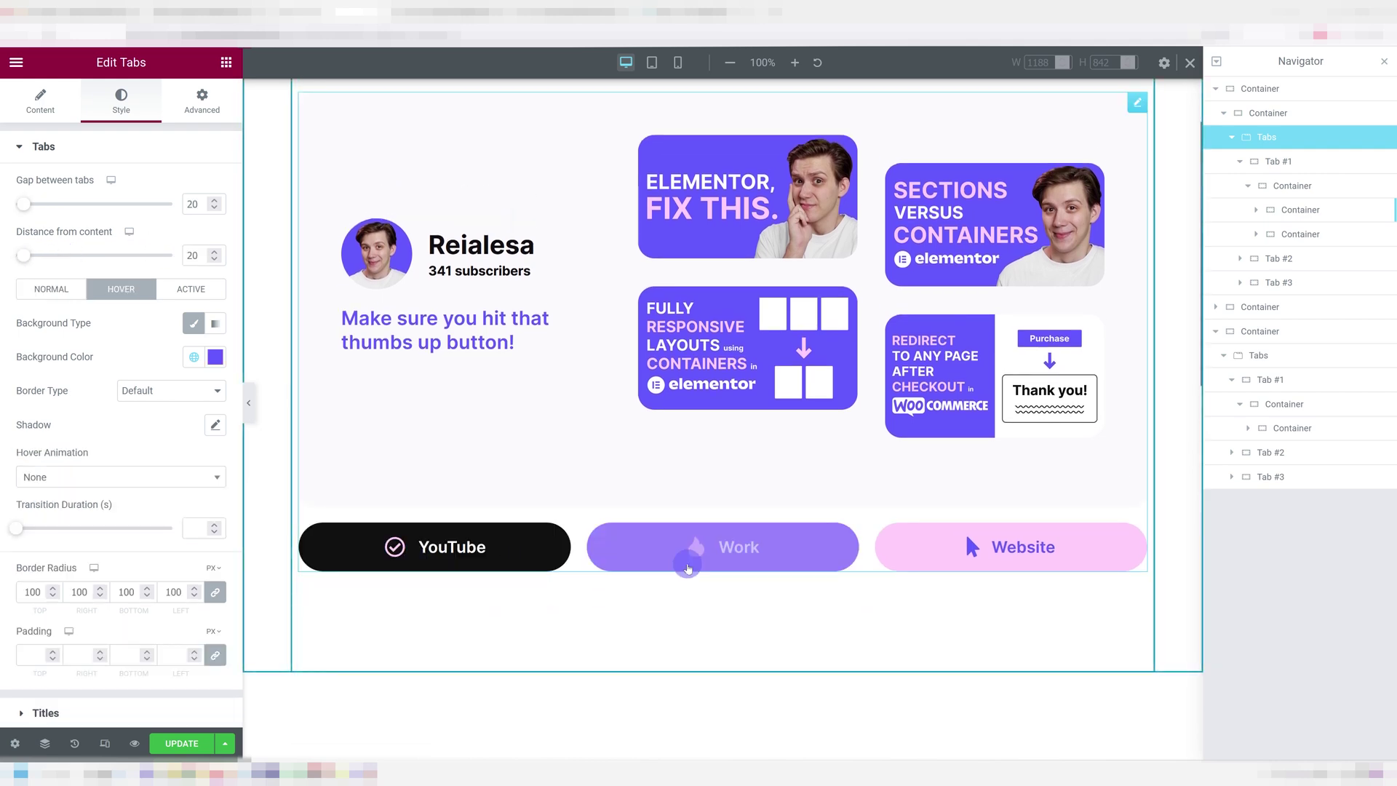
{"action": "left_click", "coordinate": [691, 551]}
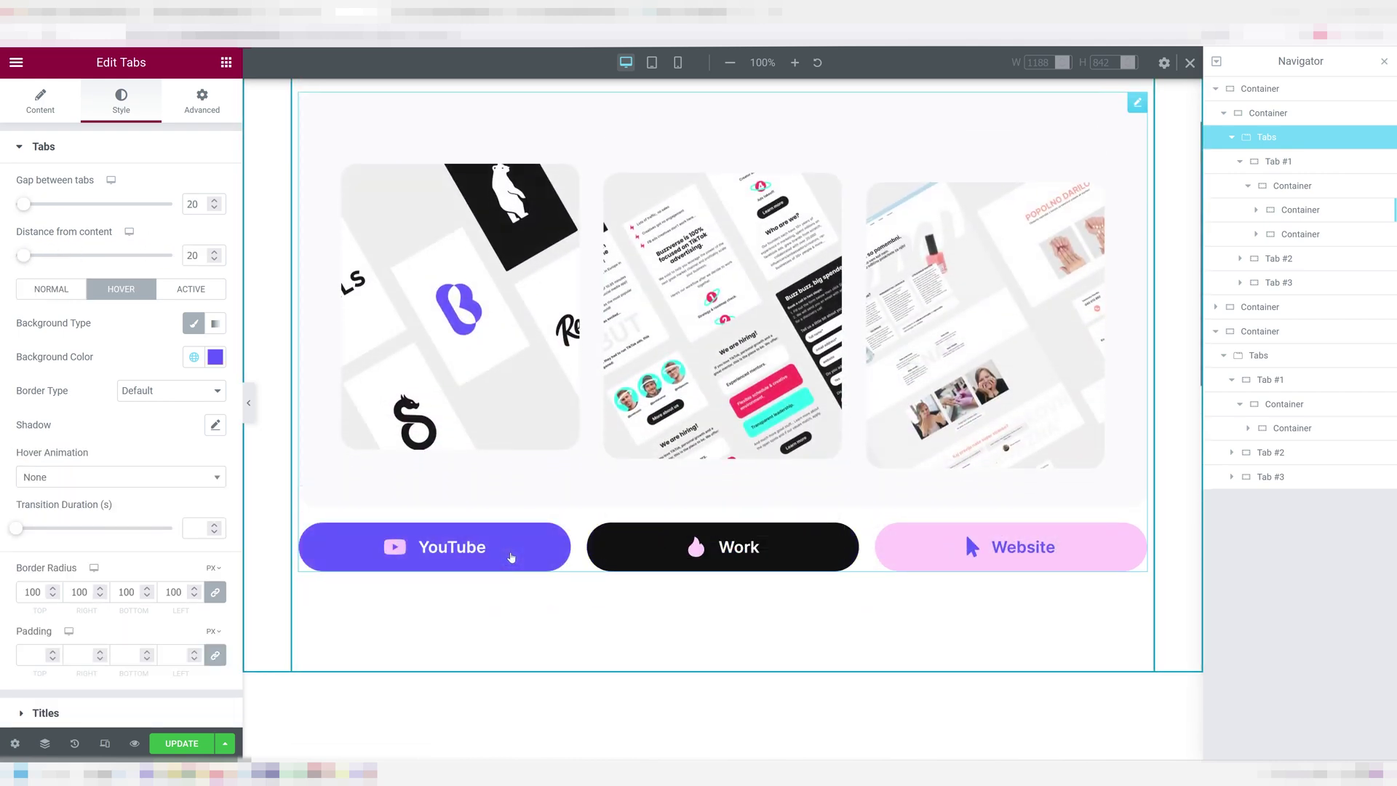
{"action": "left_click", "coordinate": [512, 556]}
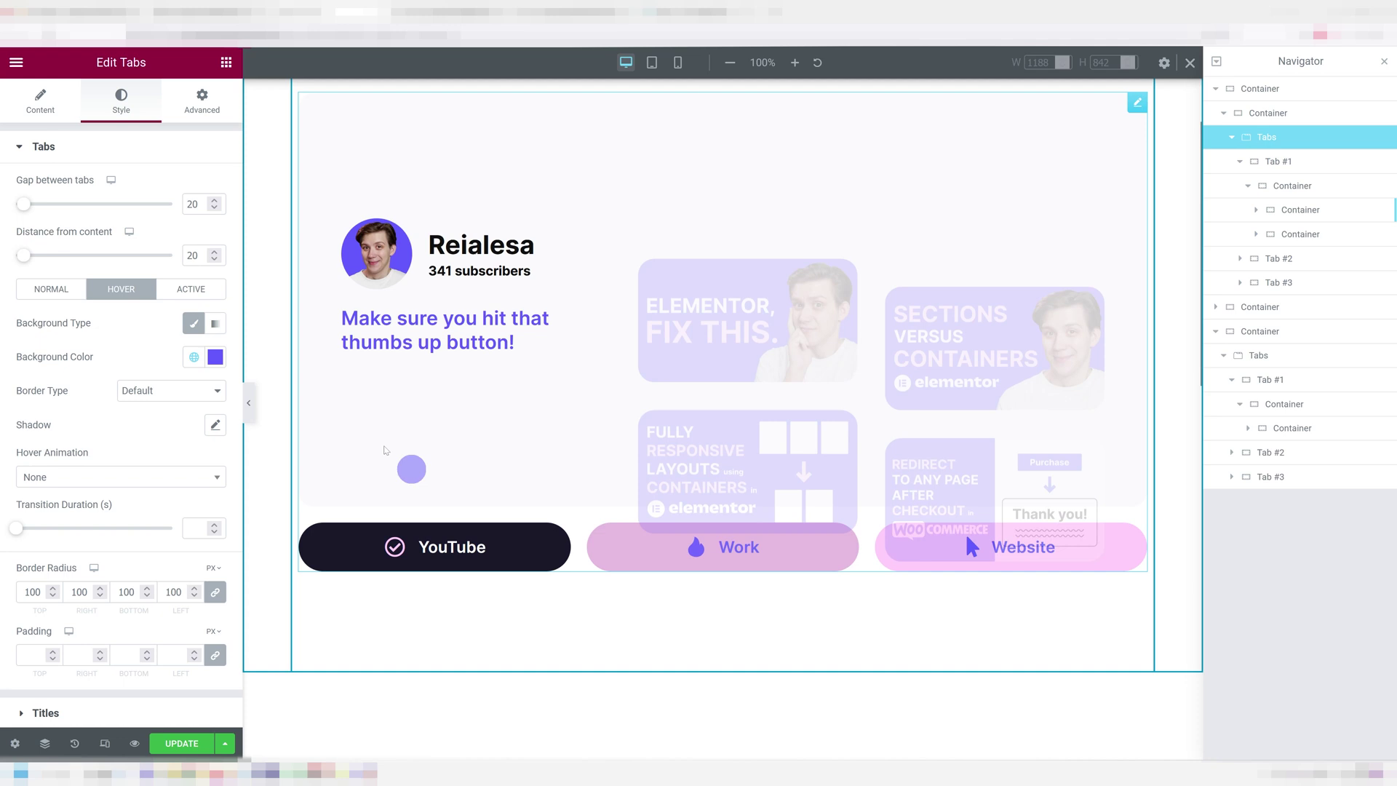
{"action": "left_click", "coordinate": [190, 289]}
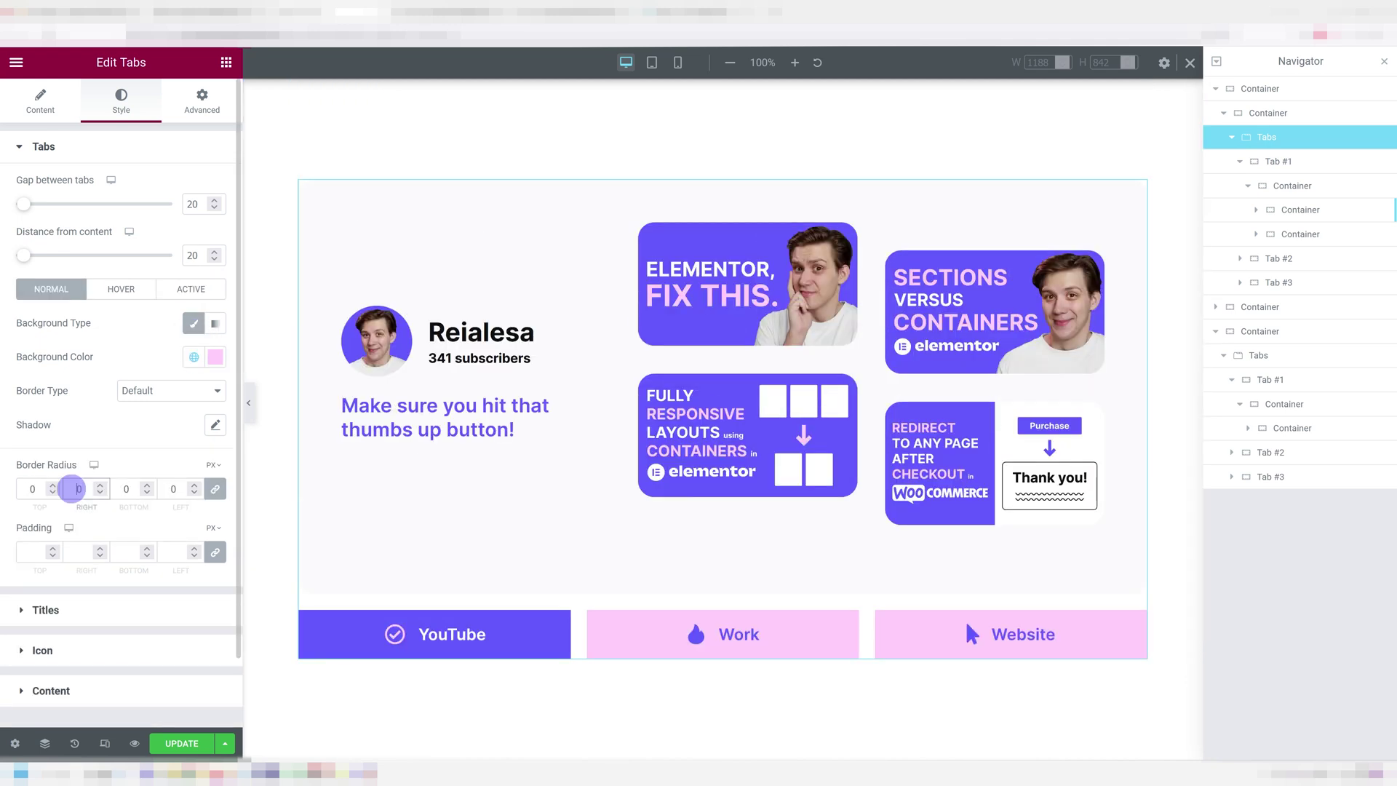
{"action": "type", "text": "00"}
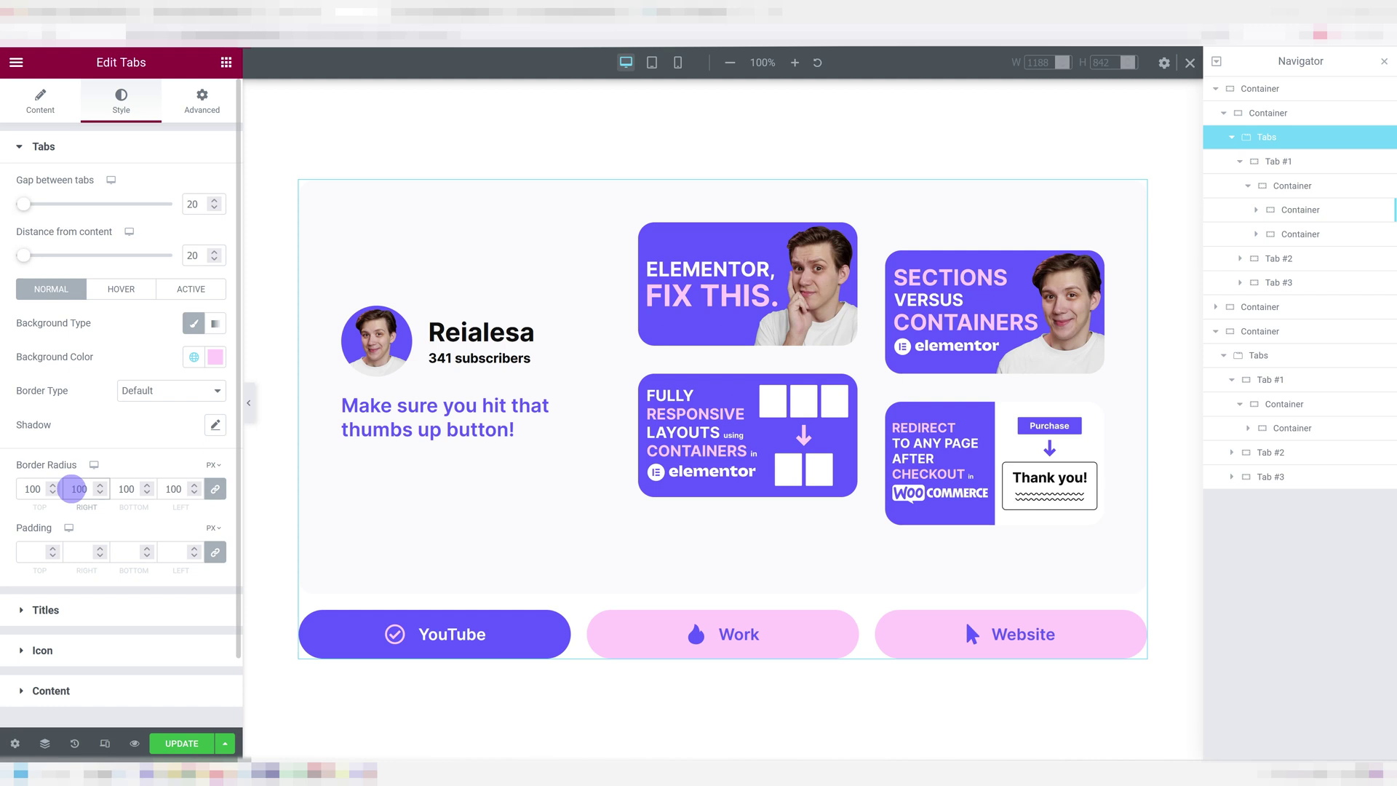
{"action": "left_click", "coordinate": [74, 609]}
Make hovered tab titles use the Text global colour.
{"action": "left_click", "coordinate": [121, 262]}
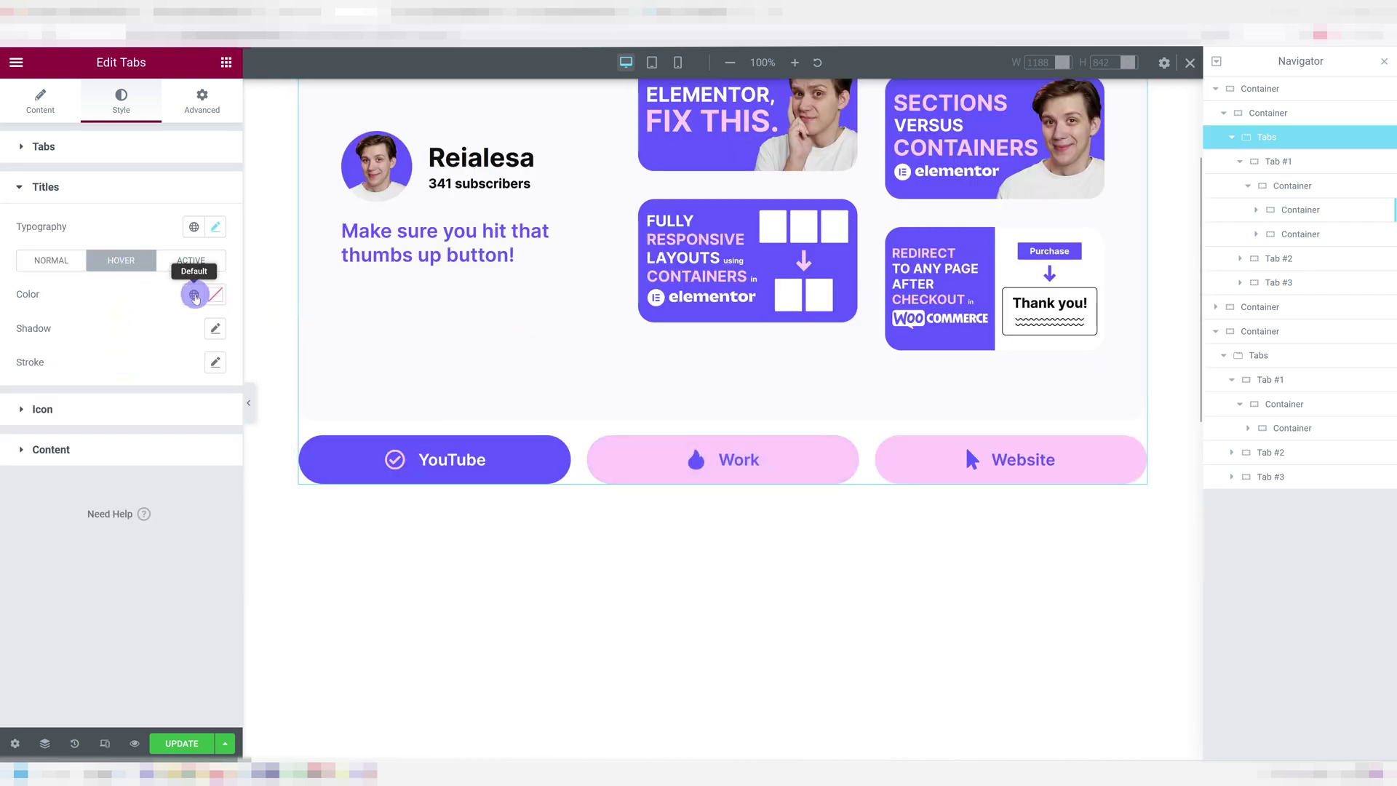
{"action": "left_click", "coordinate": [193, 294]}
{"action": "left_click", "coordinate": [109, 425]}
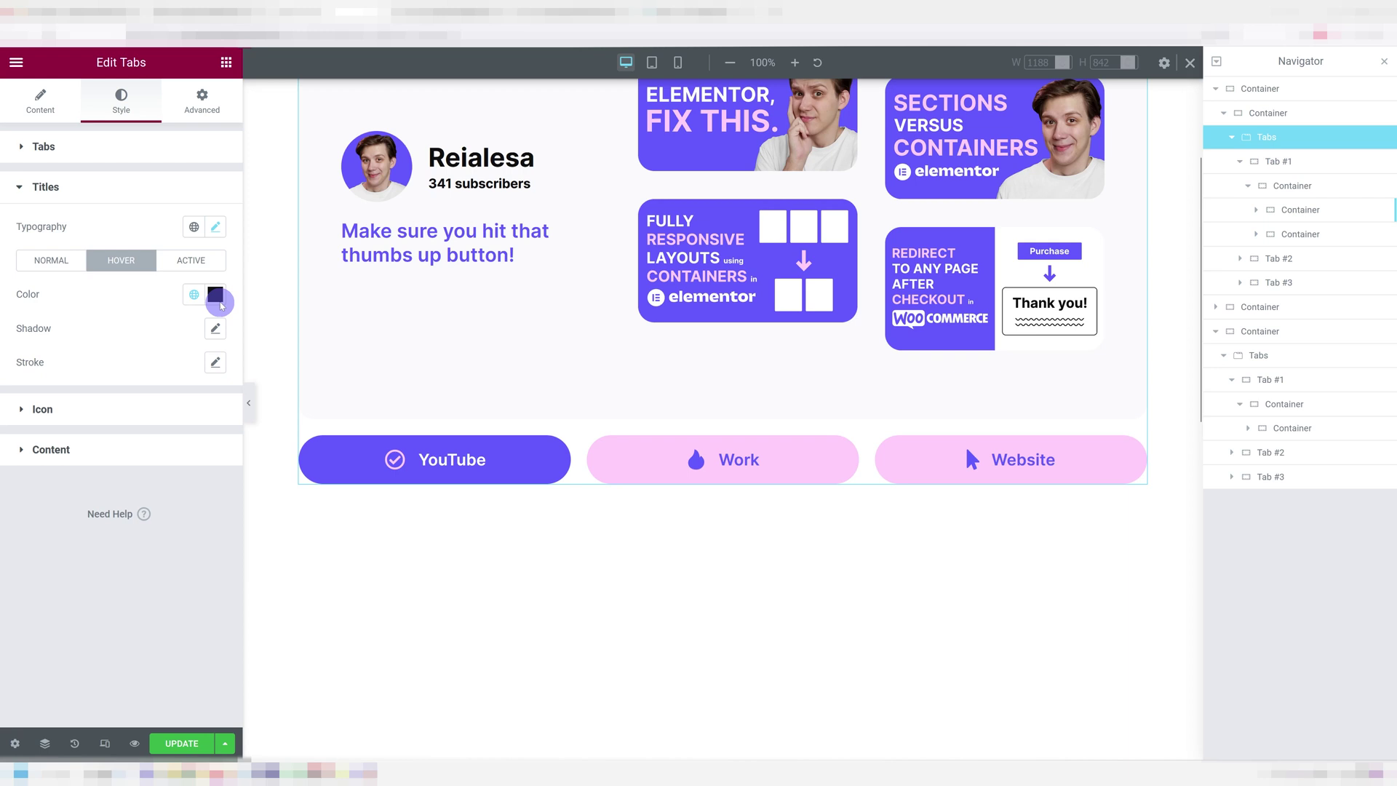
Try icon positions, then place icons before the labels at size 25 with spacing 15.
{"action": "left_click", "coordinate": [42, 409]}
{"action": "left_click", "coordinate": [172, 267]}
{"action": "left_click", "coordinate": [150, 267]}
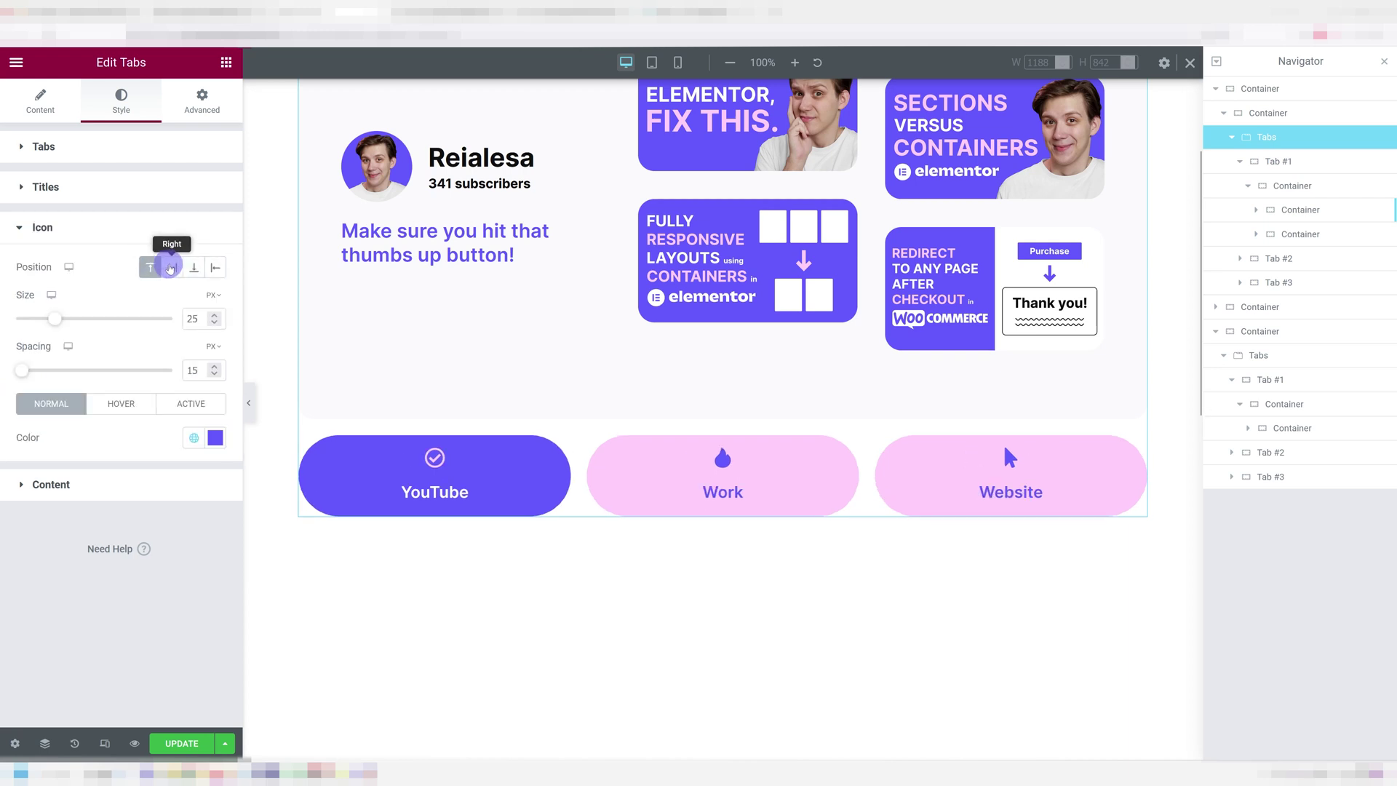
{"action": "left_click", "coordinate": [172, 267]}
{"action": "left_click", "coordinate": [197, 267]}
{"action": "left_click", "coordinate": [216, 267]}
{"action": "mouse_move", "coordinate": [44, 321]}
{"action": "left_mouse_down"}
{"action": "mouse_move", "coordinate": [87, 325]}
{"action": "mouse_move", "coordinate": [54, 318]}
{"action": "left_mouse_up"}
{"action": "left_click_drag", "start_coordinate": [22, 369], "coordinate": [52, 369]}
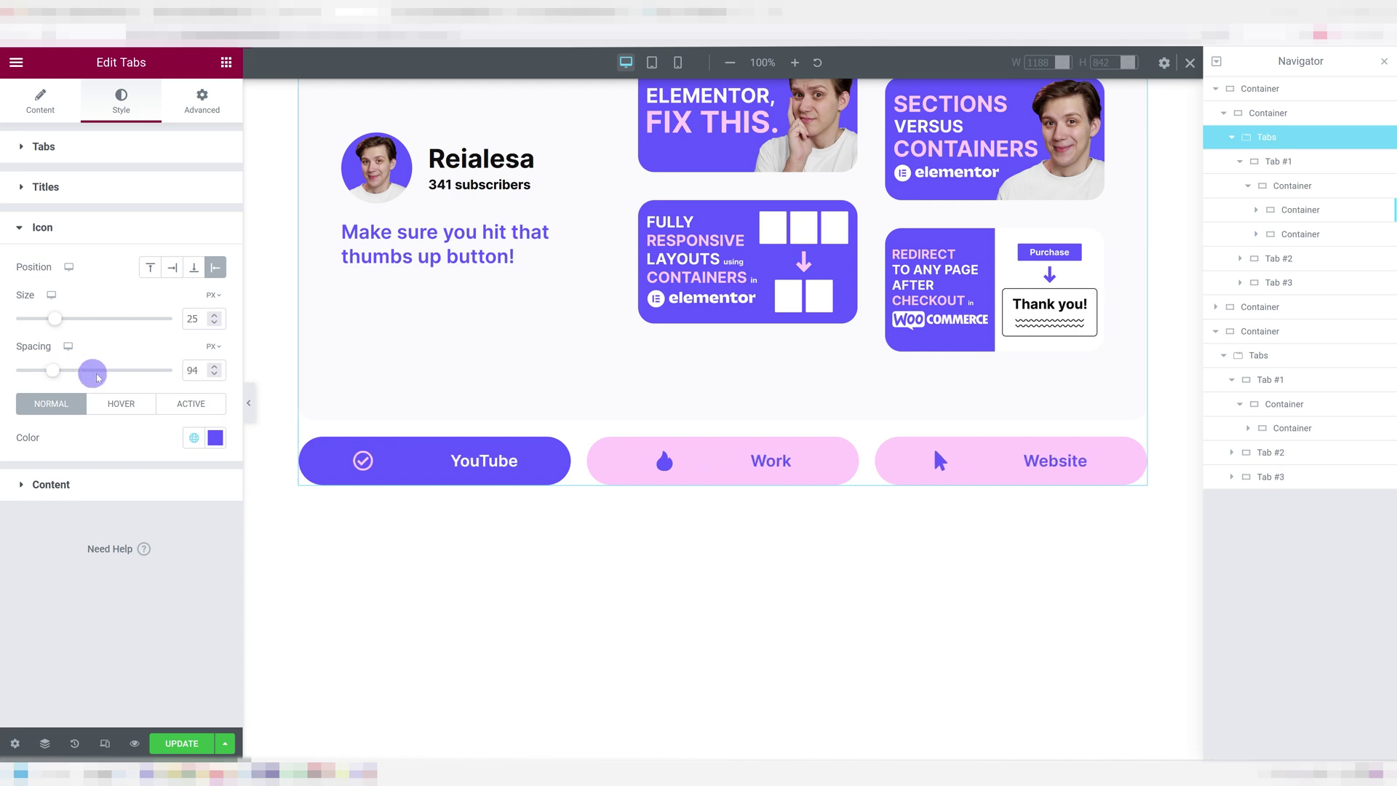
{"action": "left_click", "coordinate": [183, 369]}
{"action": "type", "text": "15"}
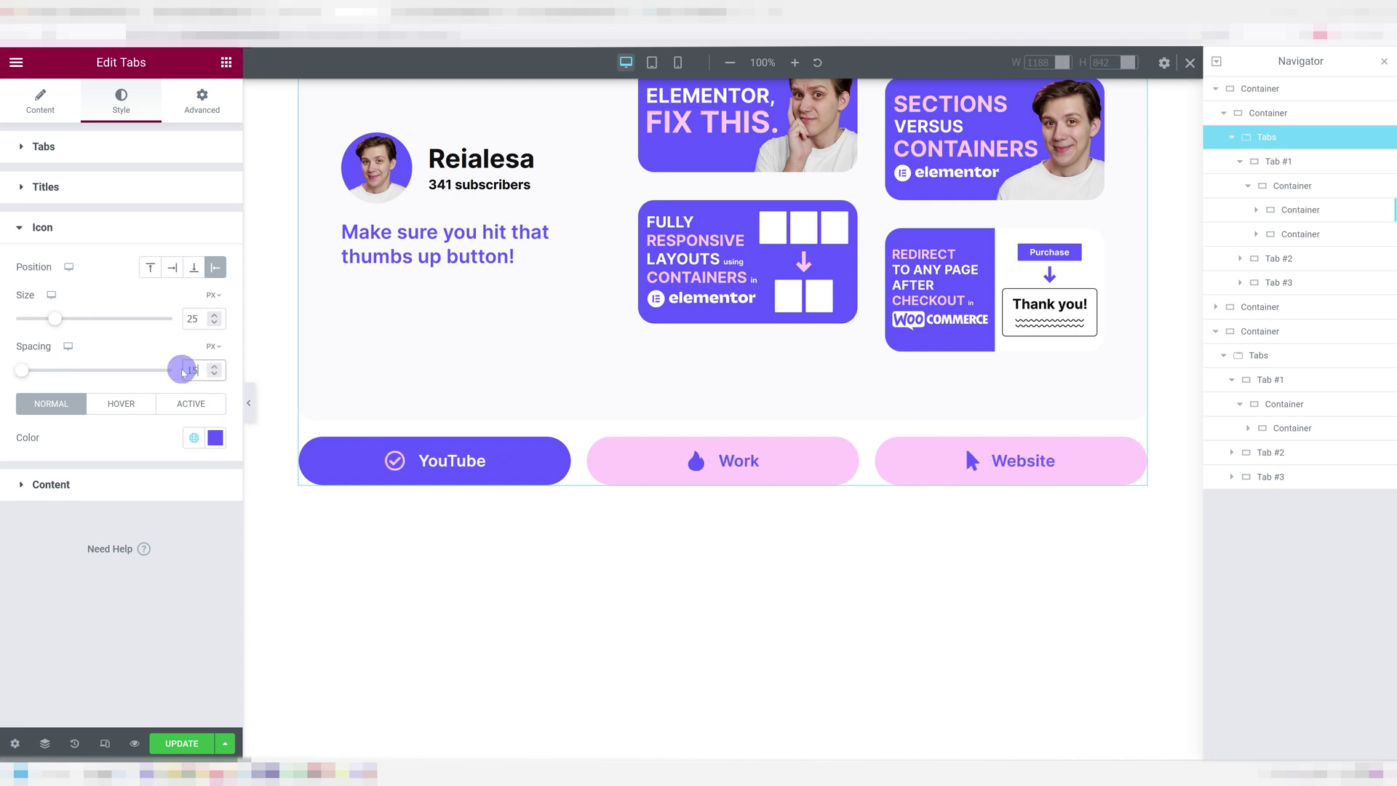
Make hovered tab icons use the Text global colour.
{"action": "left_click", "coordinate": [139, 404]}
{"action": "left_click", "coordinate": [193, 437]}
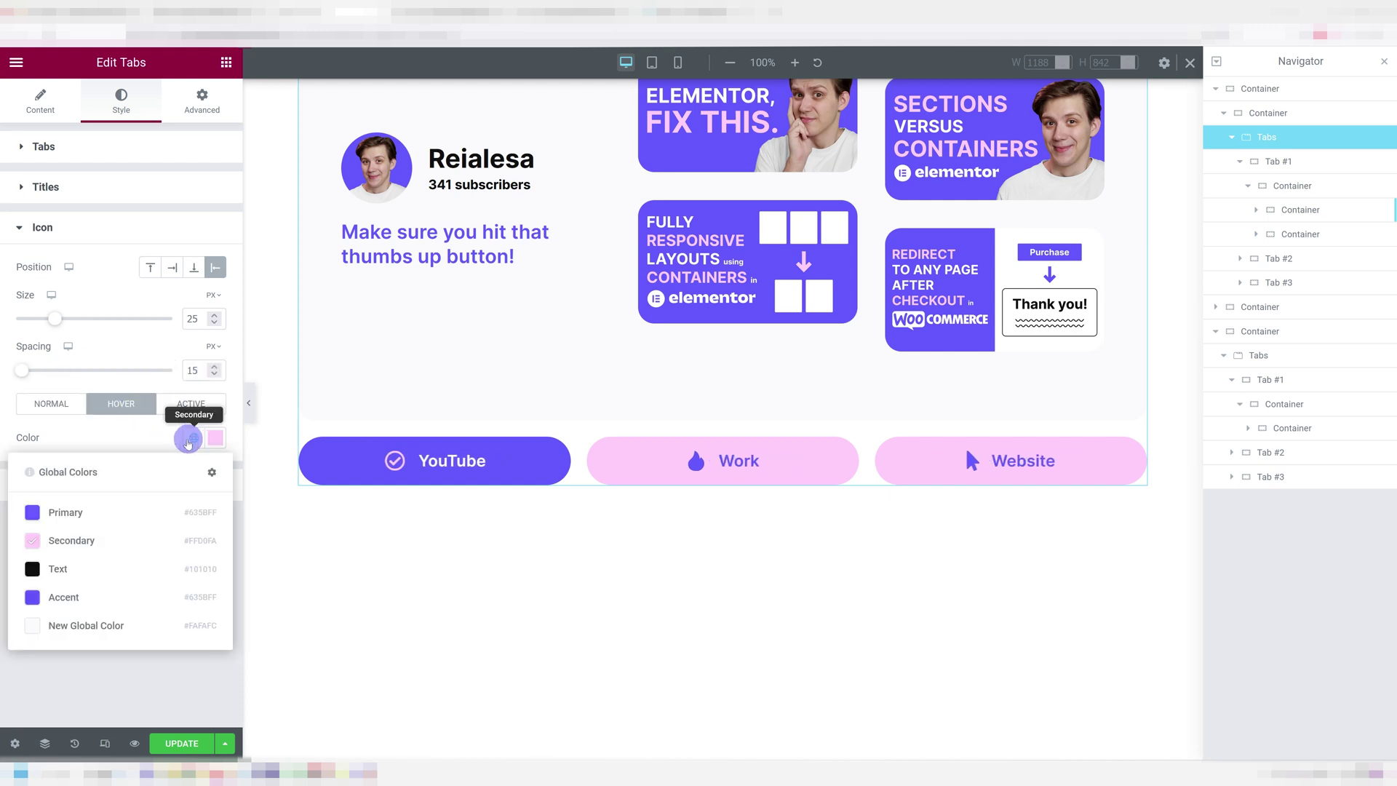
{"action": "left_click", "coordinate": [104, 568]}
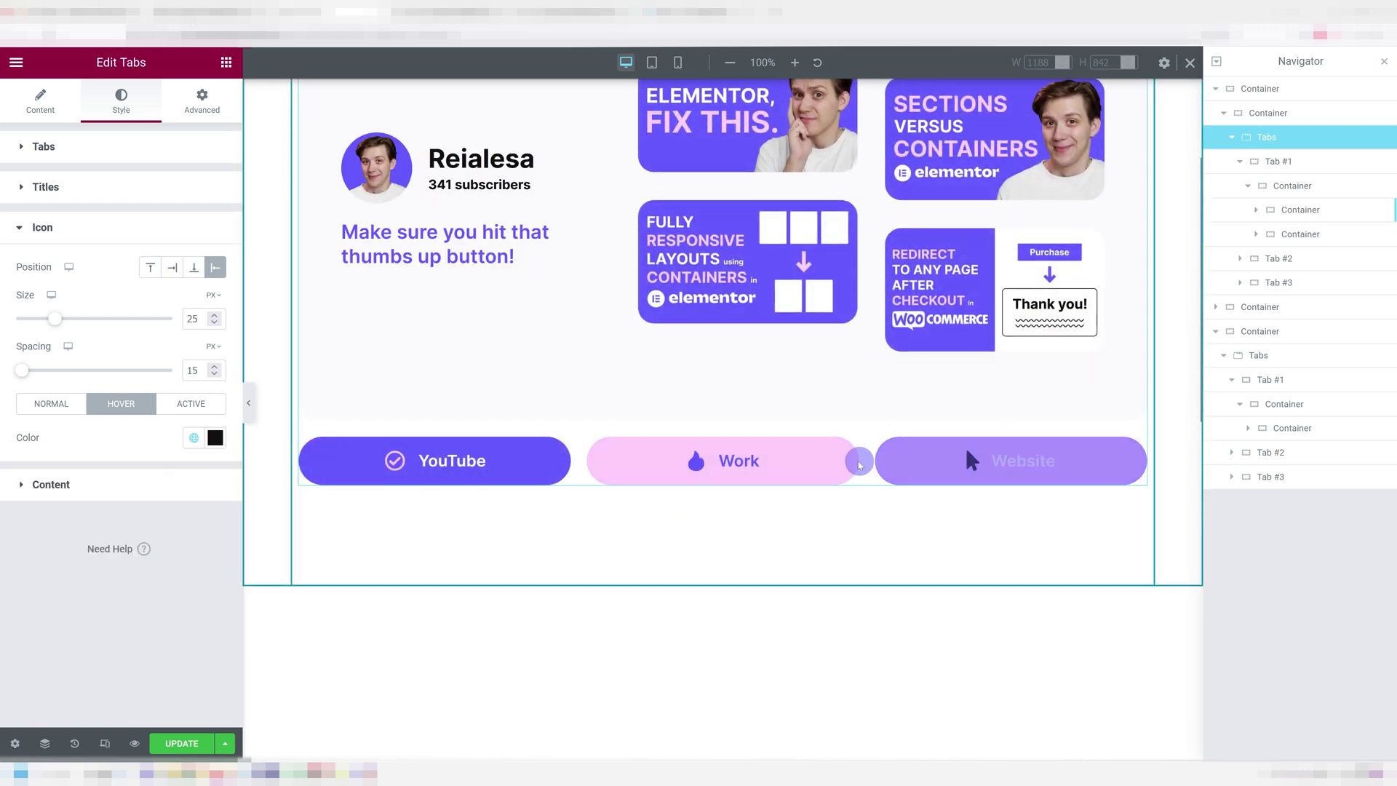
Set the tab content background to the Accent purple global colour, after briefly trying Secondary pink.
{"action": "left_click", "coordinate": [51, 484]}
{"action": "left_click", "coordinate": [194, 341]}
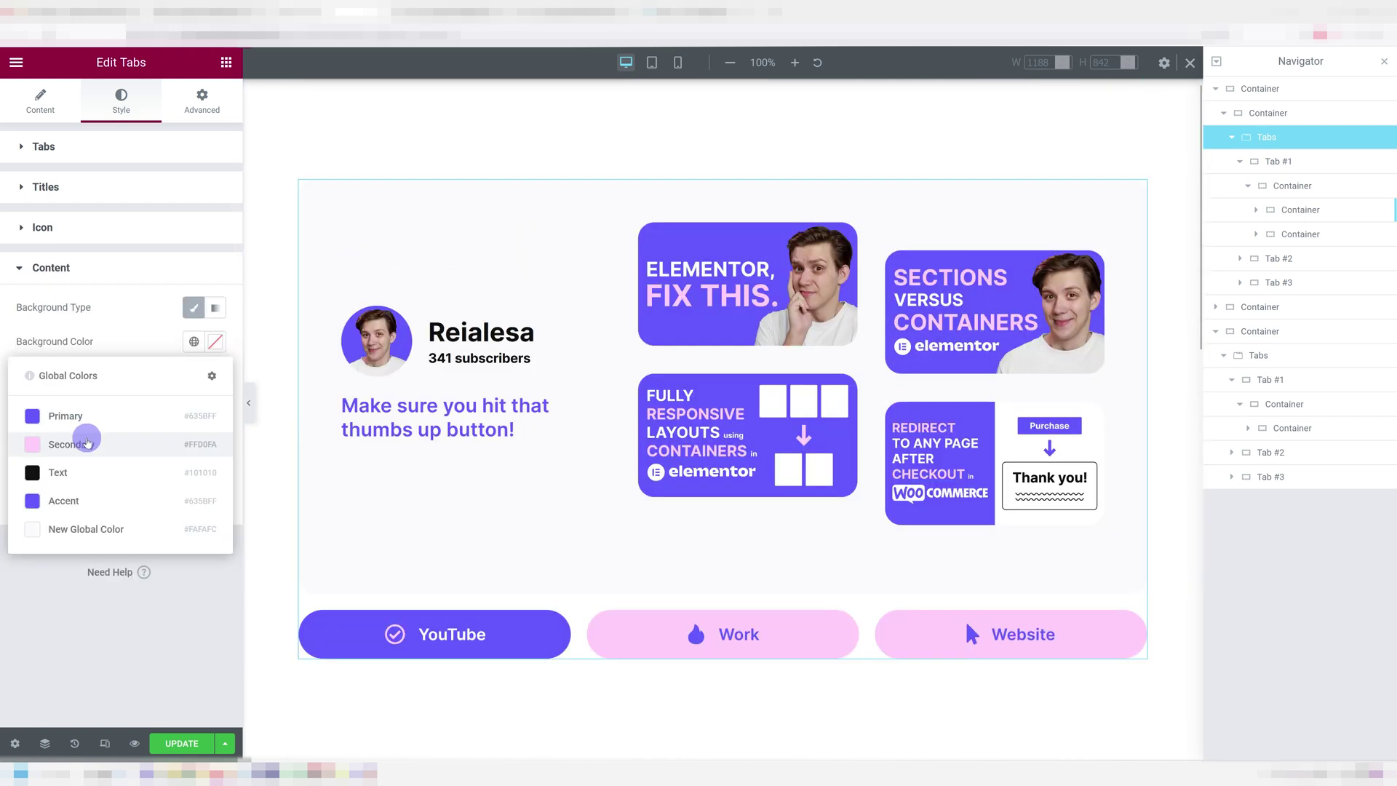
{"action": "left_click", "coordinate": [88, 442]}
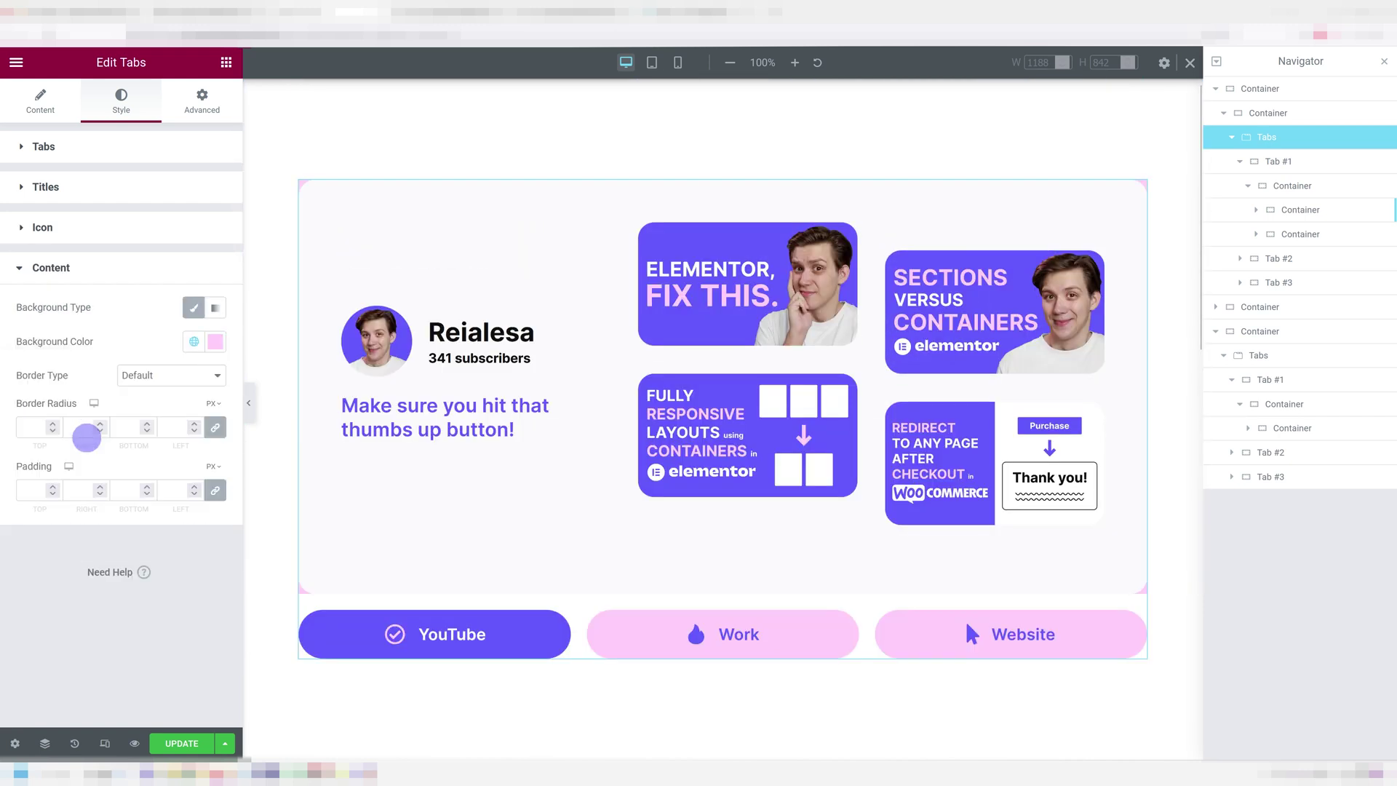
{"action": "left_click", "coordinate": [194, 341]}
{"action": "left_click", "coordinate": [91, 502]}
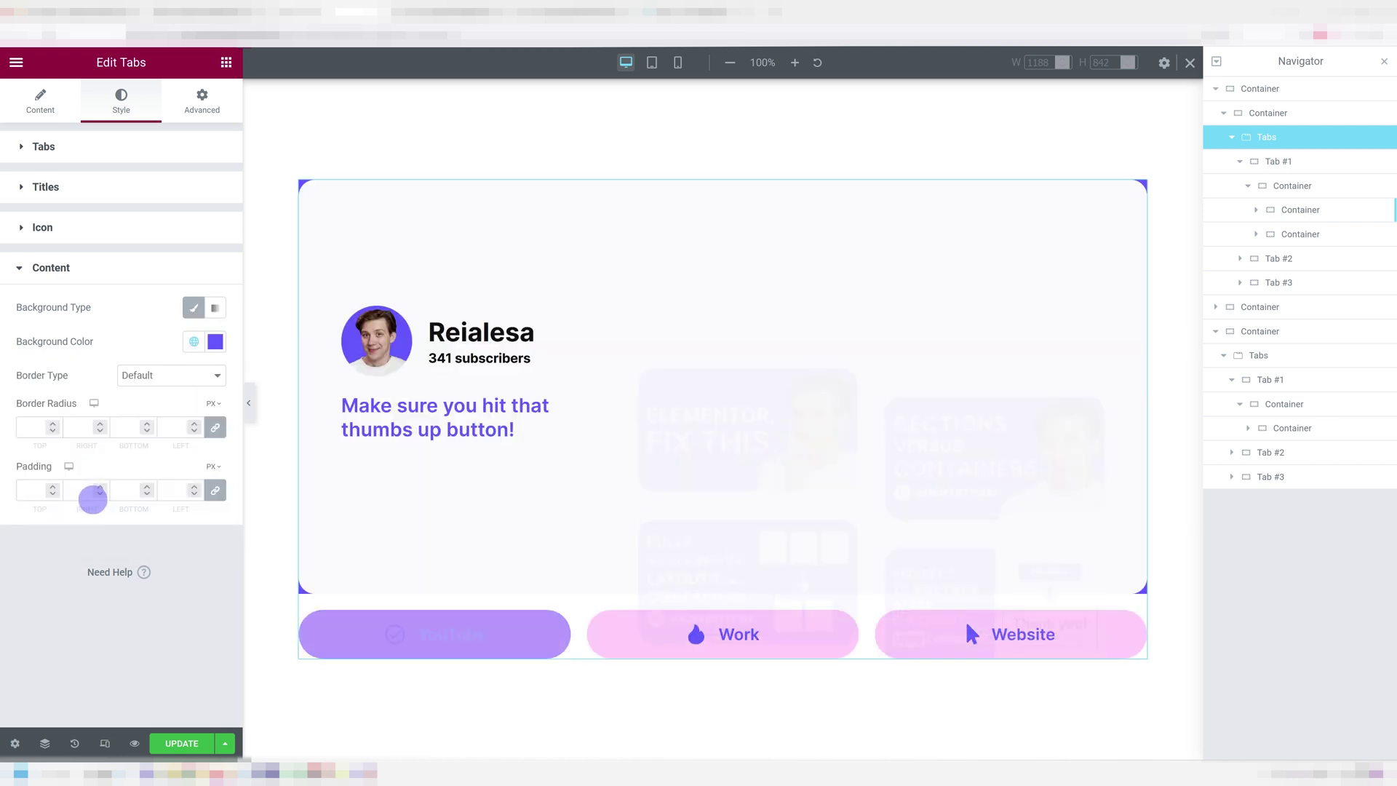
Try content radius 15 and padding 150, then reset them to 0.
{"action": "left_click", "coordinate": [177, 428]}
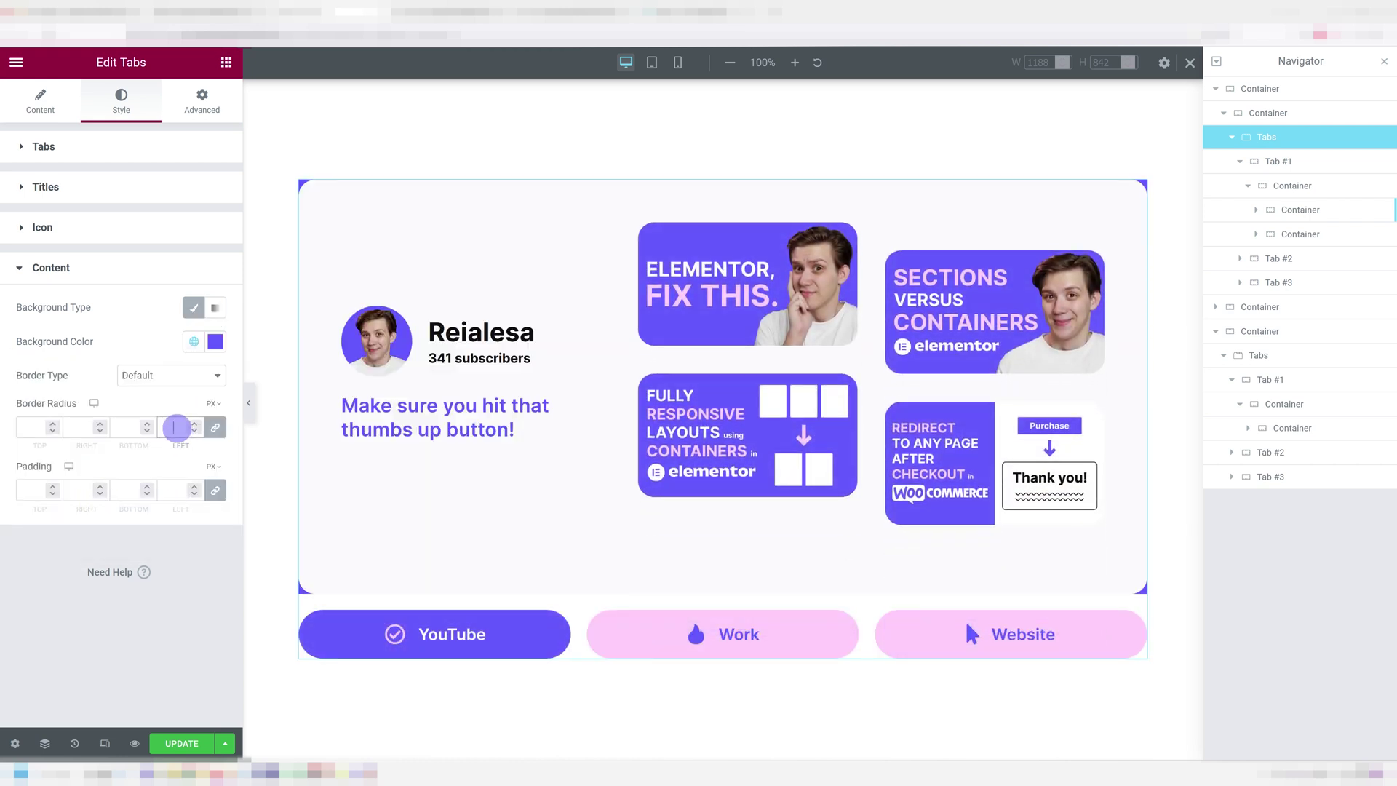
{"action": "type", "text": "15"}
{"action": "left_click", "coordinate": [166, 489]}
{"action": "type", "text": "150"}
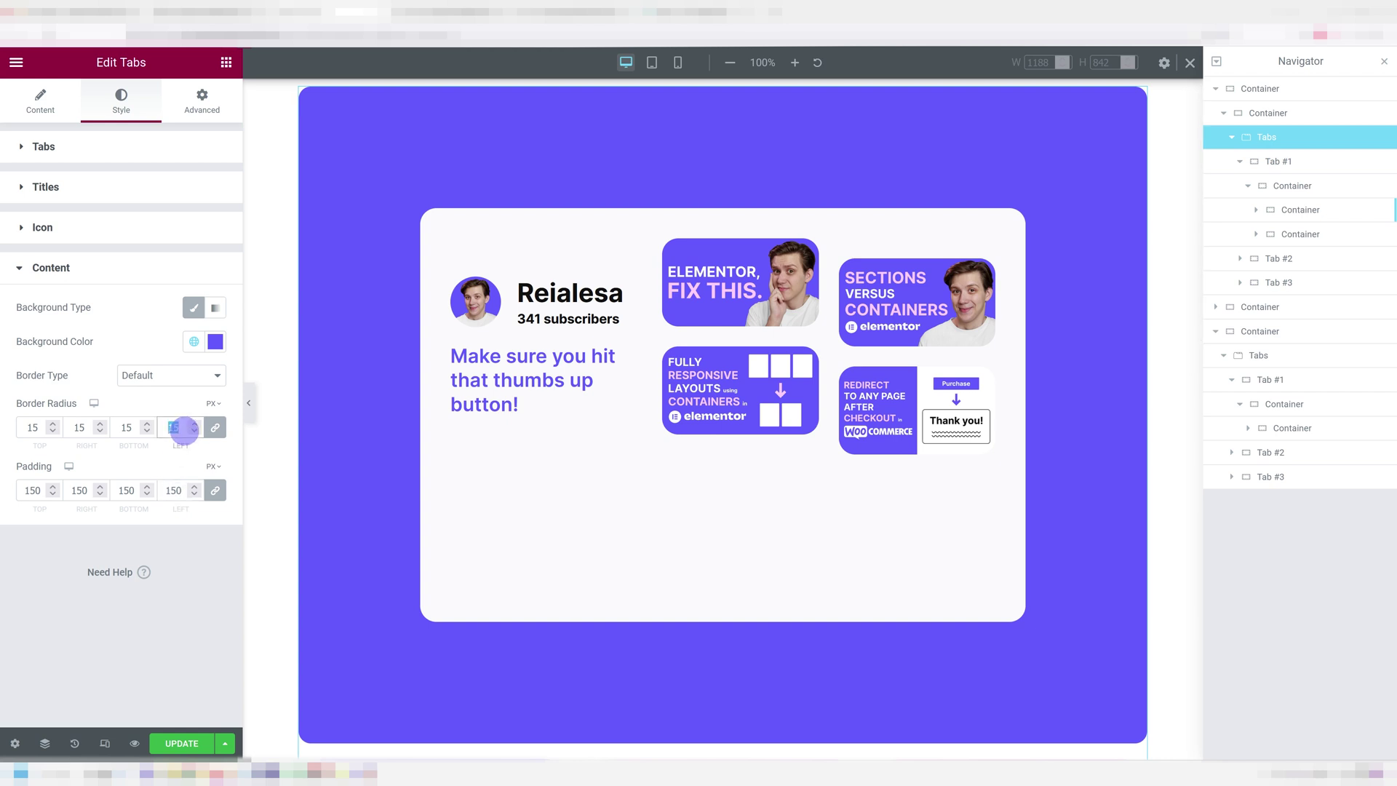
{"action": "double_click", "coordinate": [177, 487]}
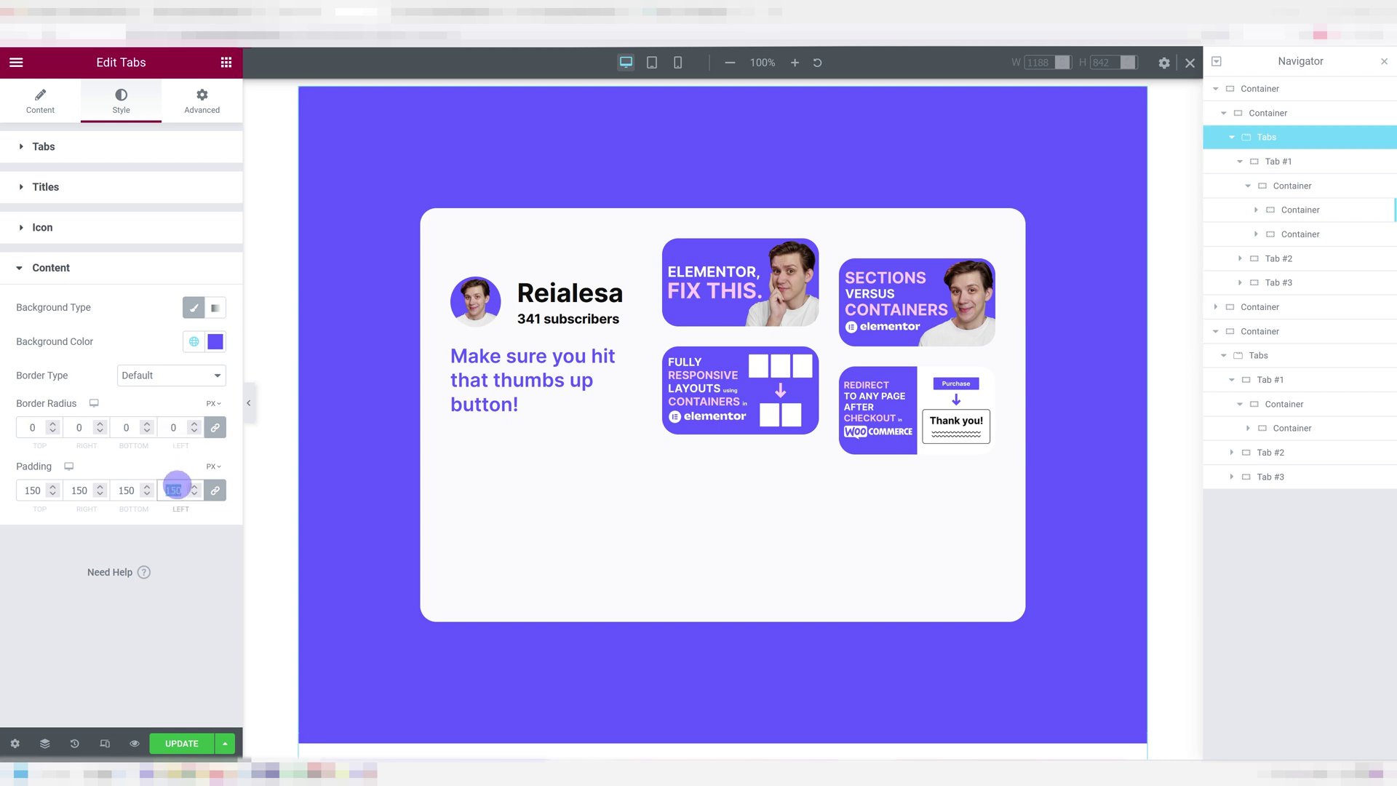
{"action": "type", "text": "0"}
{"action": "left_click", "coordinate": [215, 341]}
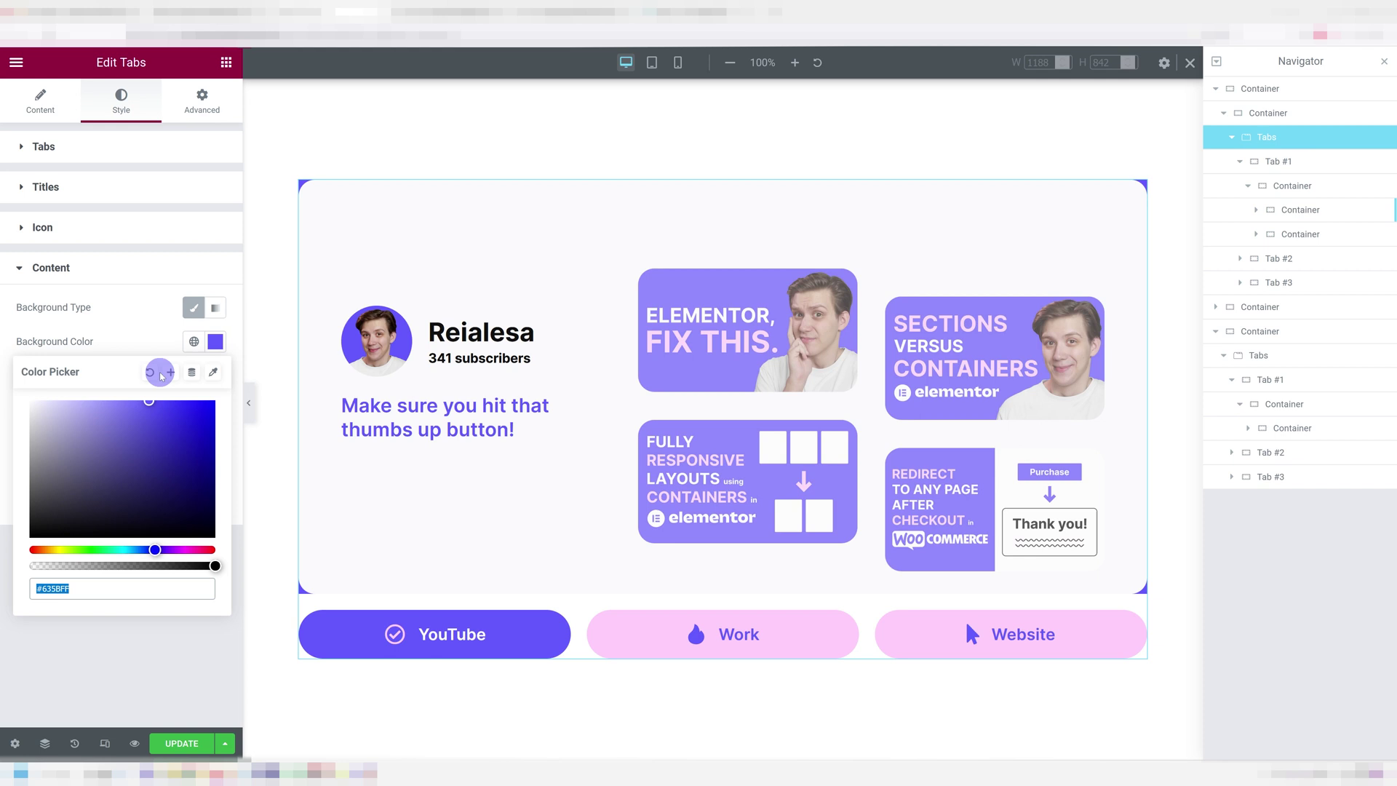
Select the YouTube tab's container (Tab #1) and float the Navigator over the canvas.
{"action": "left_click", "coordinate": [1260, 156]}
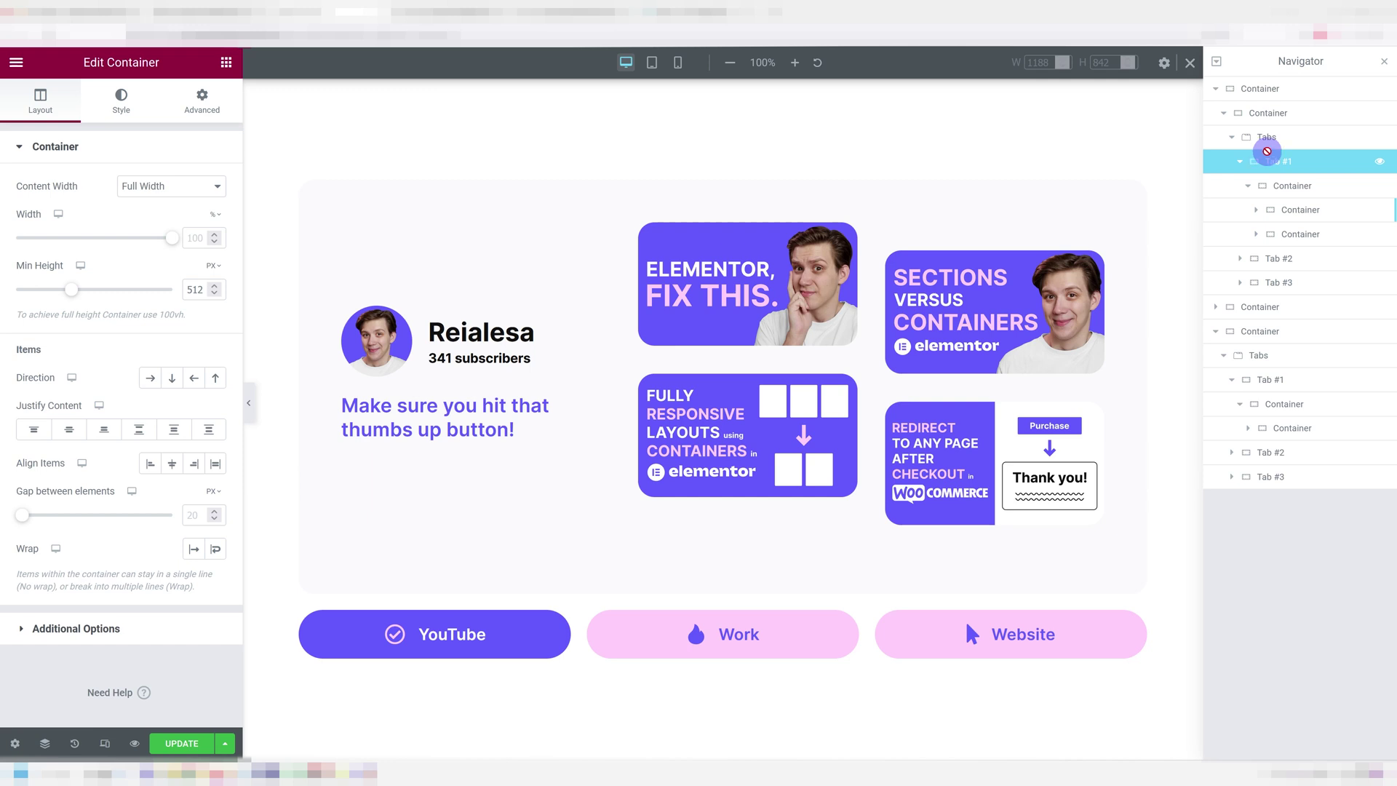
{"action": "left_click_drag", "start_coordinate": [1269, 63], "coordinate": [748, 116]}
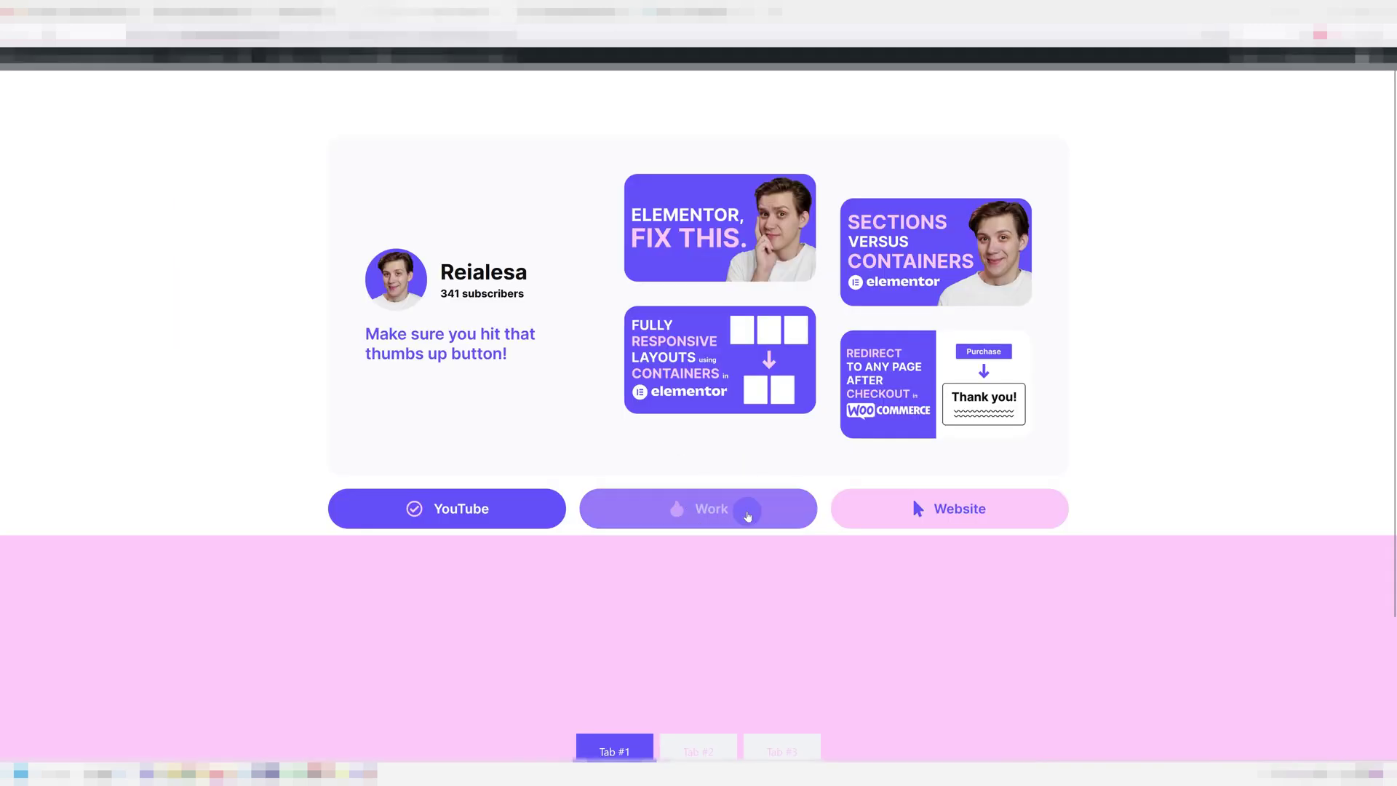
Test the live page by switching between the Work and Website tabs, ending on Website.
{"action": "left_click", "coordinate": [745, 511]}
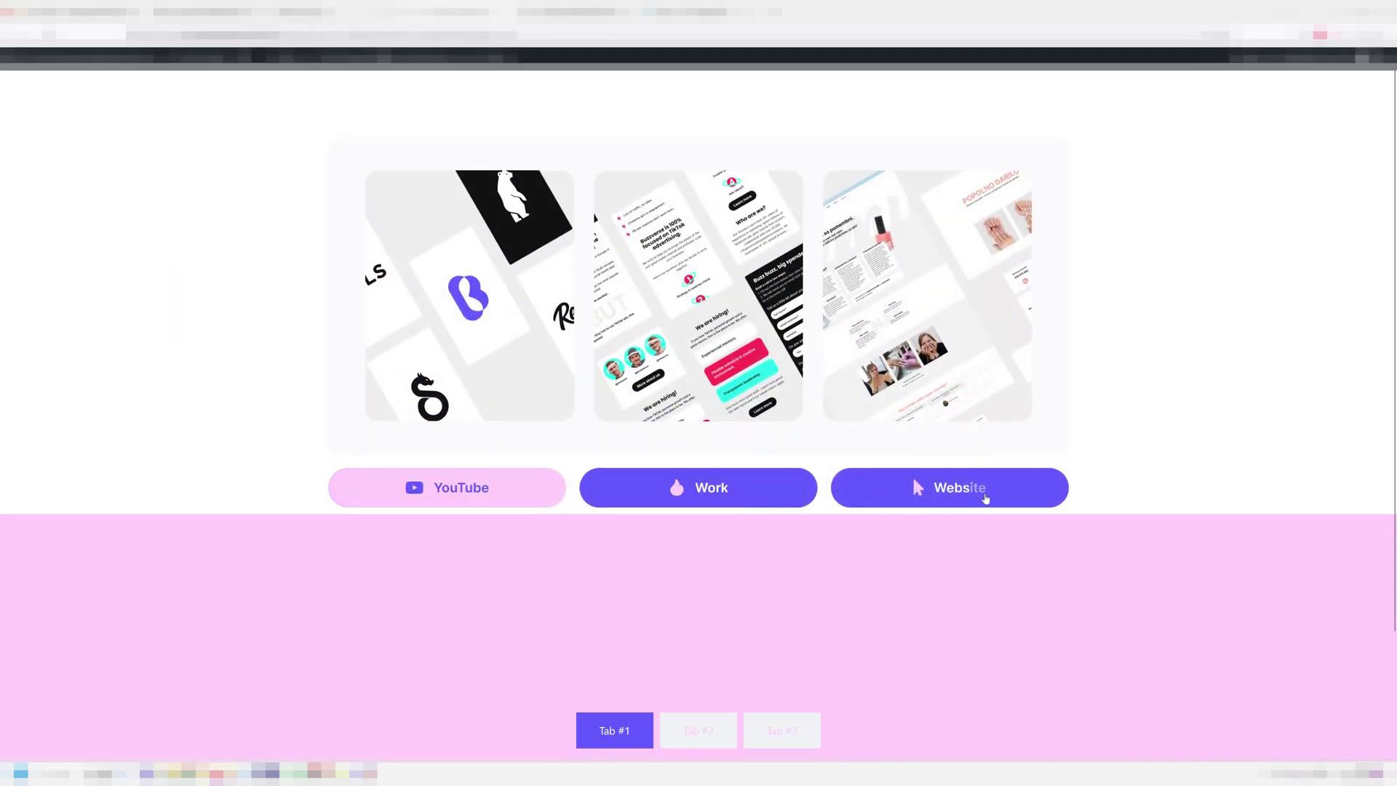
{"action": "left_click", "coordinate": [1017, 501]}
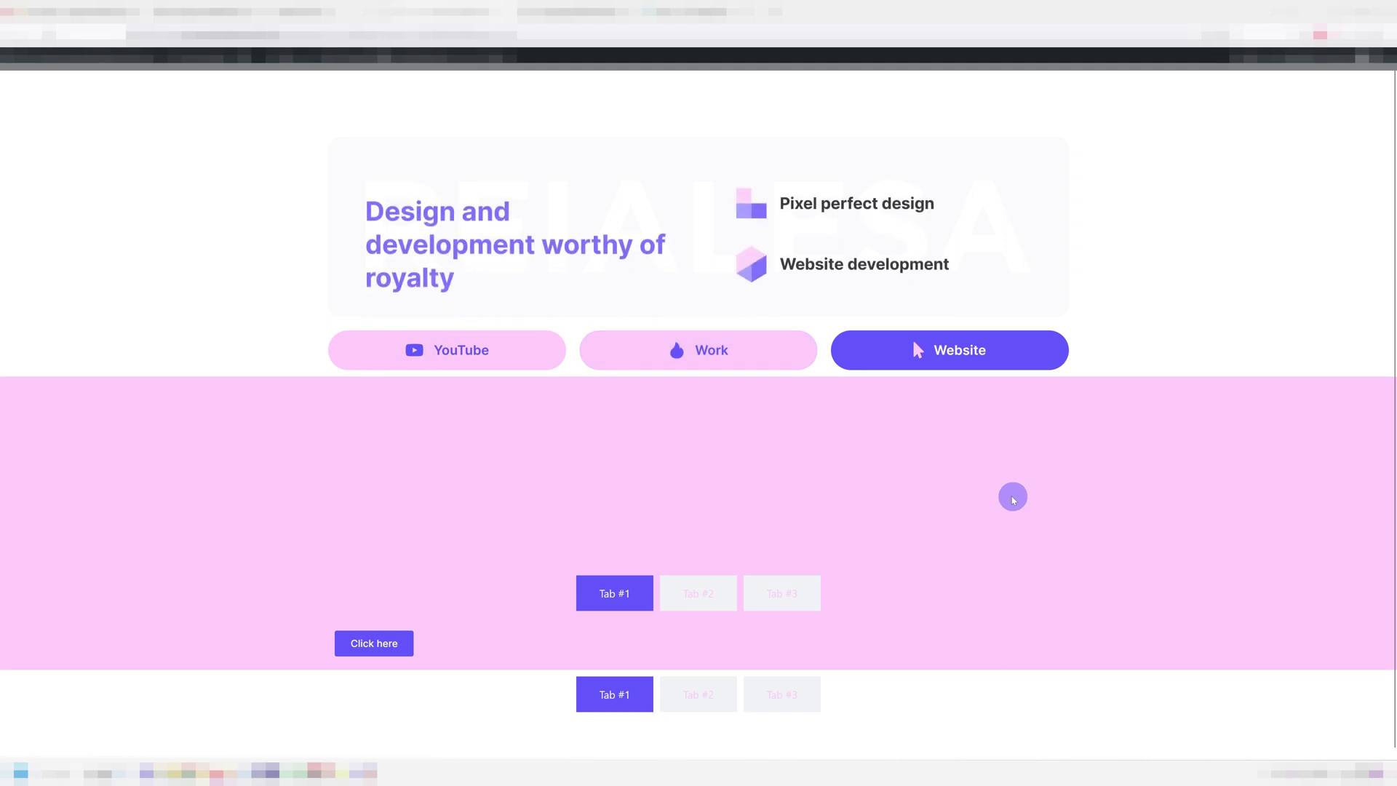
{"action": "left_click", "coordinate": [730, 364]}
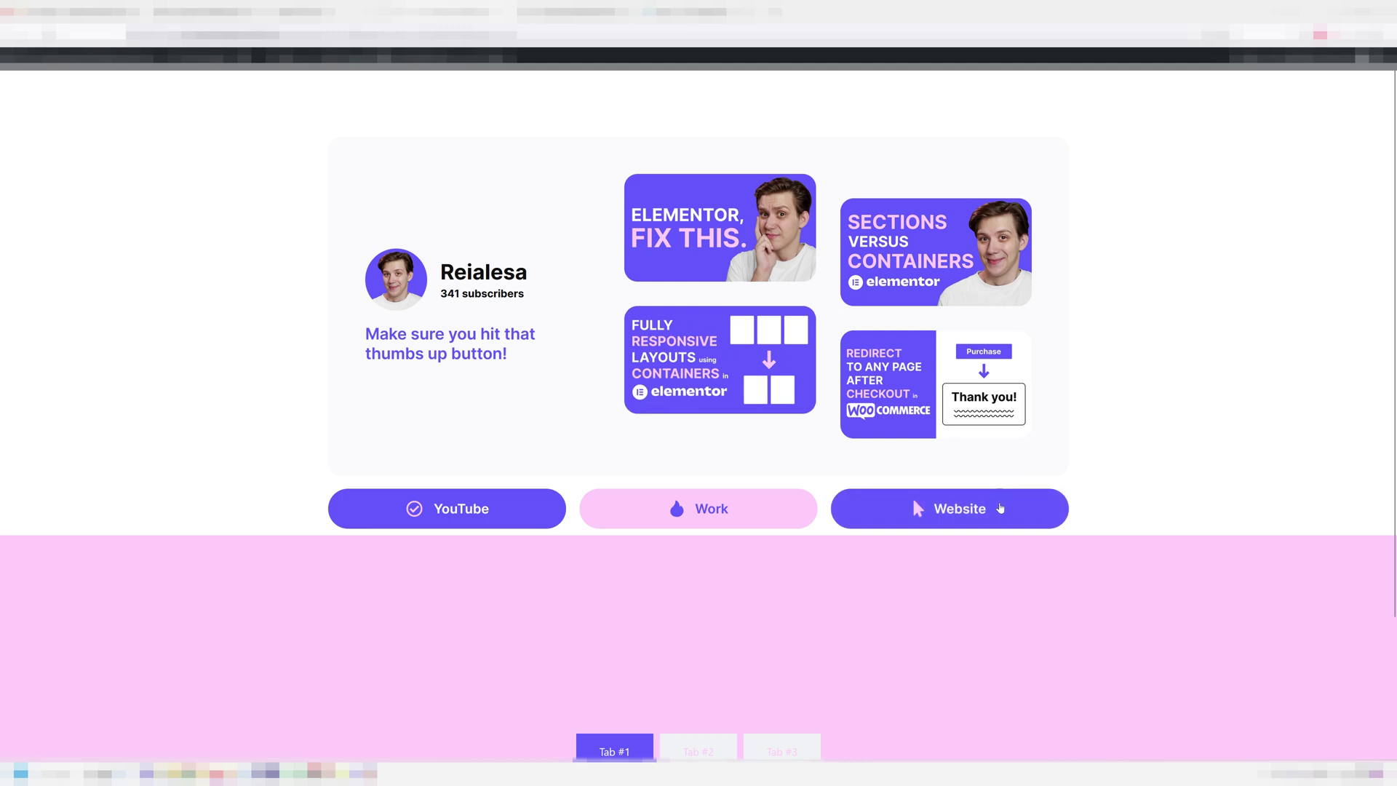
{"action": "left_click", "coordinate": [1001, 508]}
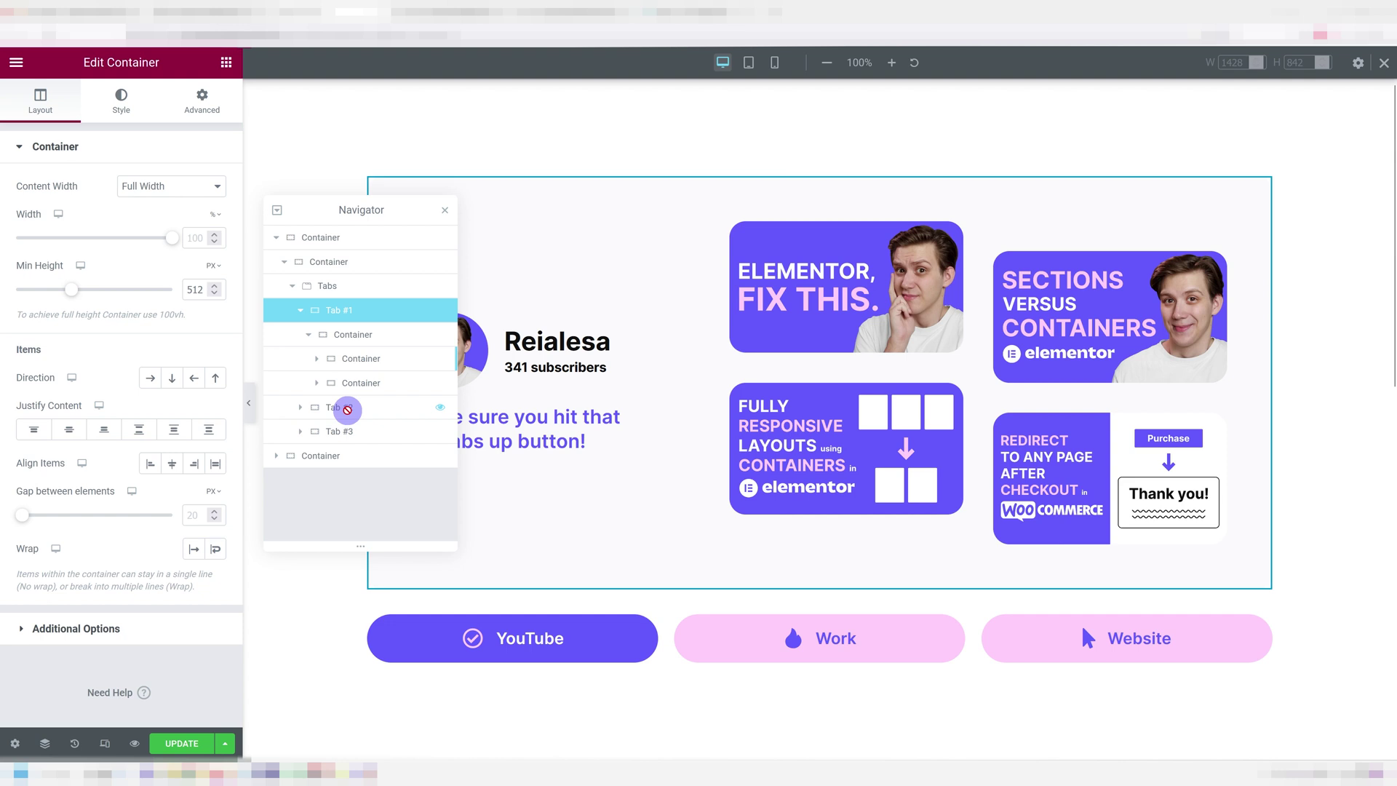
Select the Tab #2, Tab #3 and Tab #1 containers in turn from the Navigator.
{"action": "left_click", "coordinate": [339, 407]}
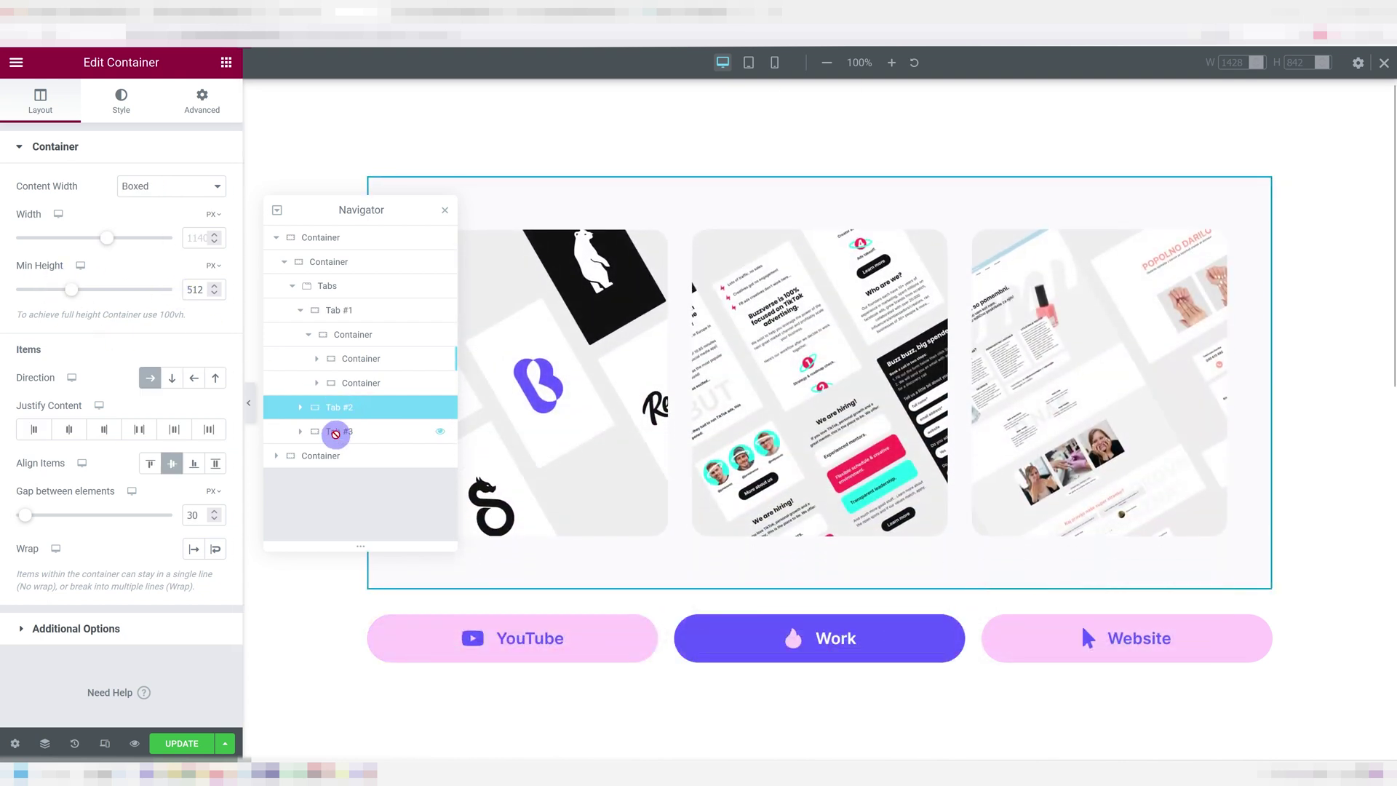
{"action": "left_click", "coordinate": [336, 432]}
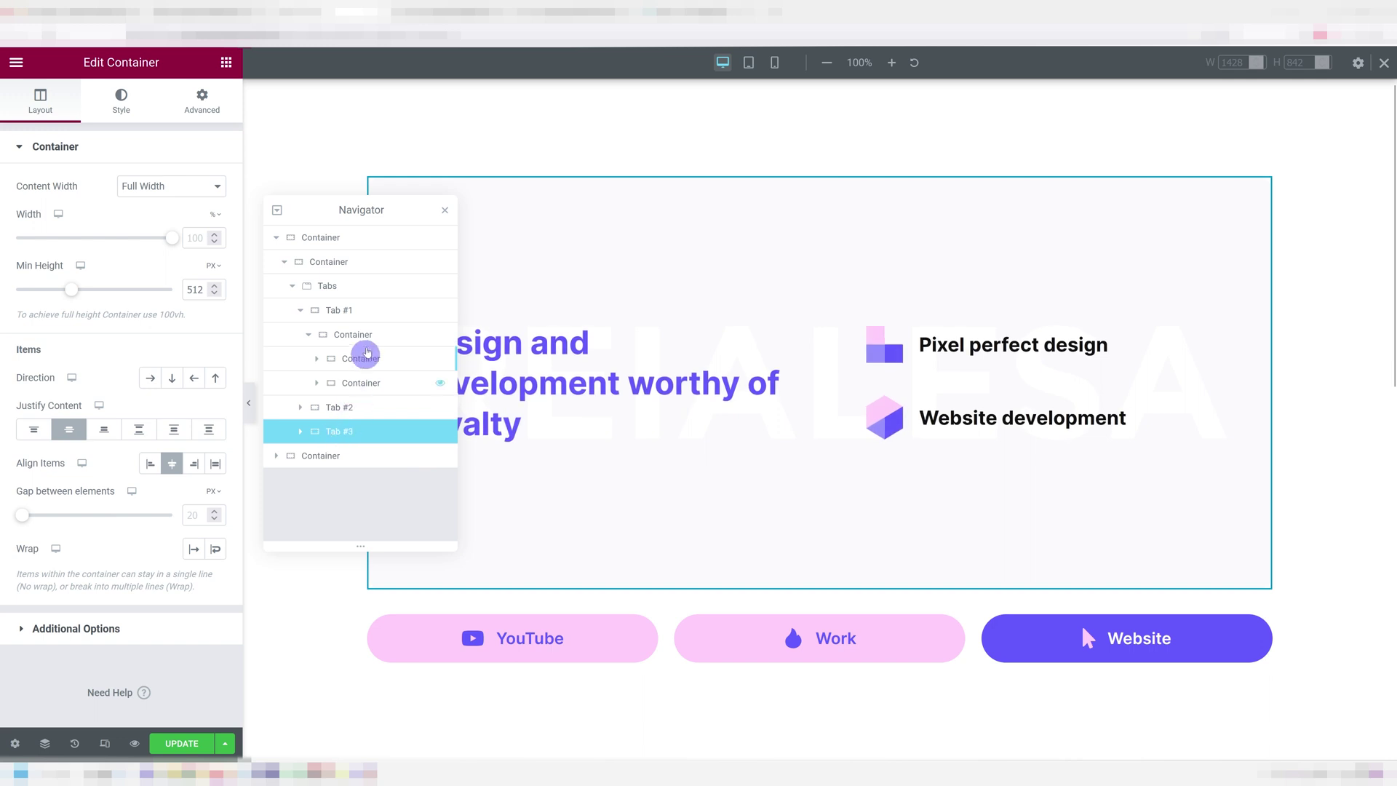
{"action": "left_click", "coordinate": [353, 312]}
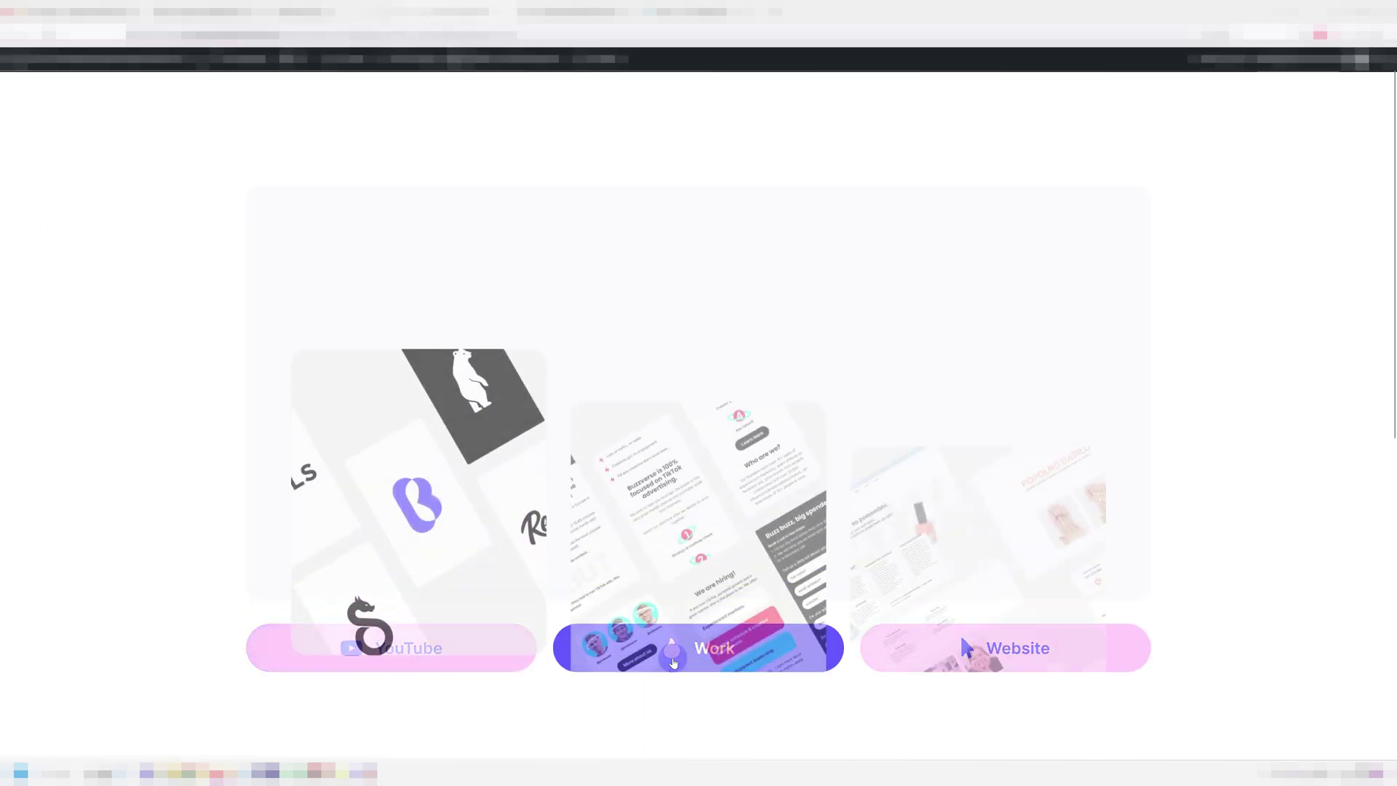
Give the Work container a Fade In Up entrance animation and test it by switching between the Website and Work tabs.
{"action": "left_click", "coordinate": [954, 667]}
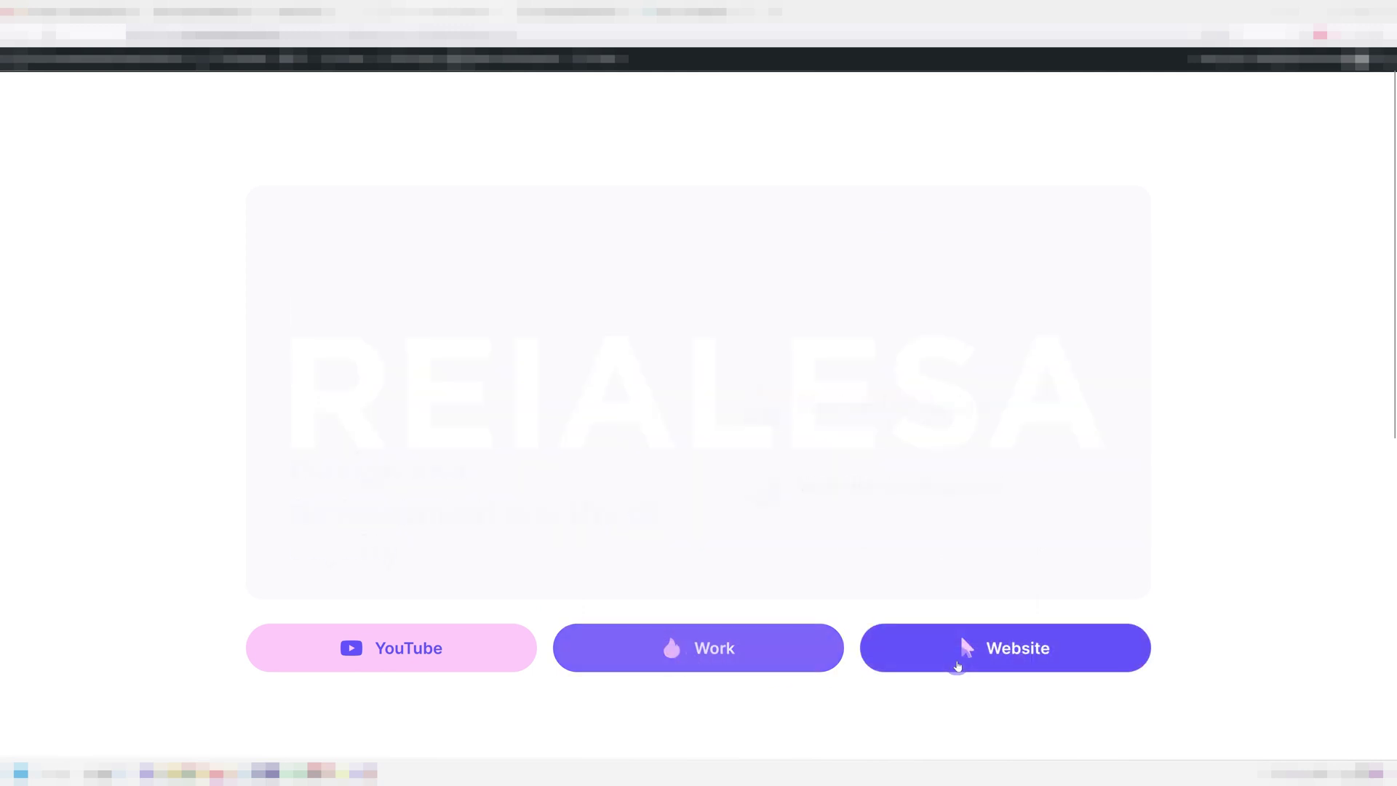
{"action": "left_click", "coordinate": [29, 312]}
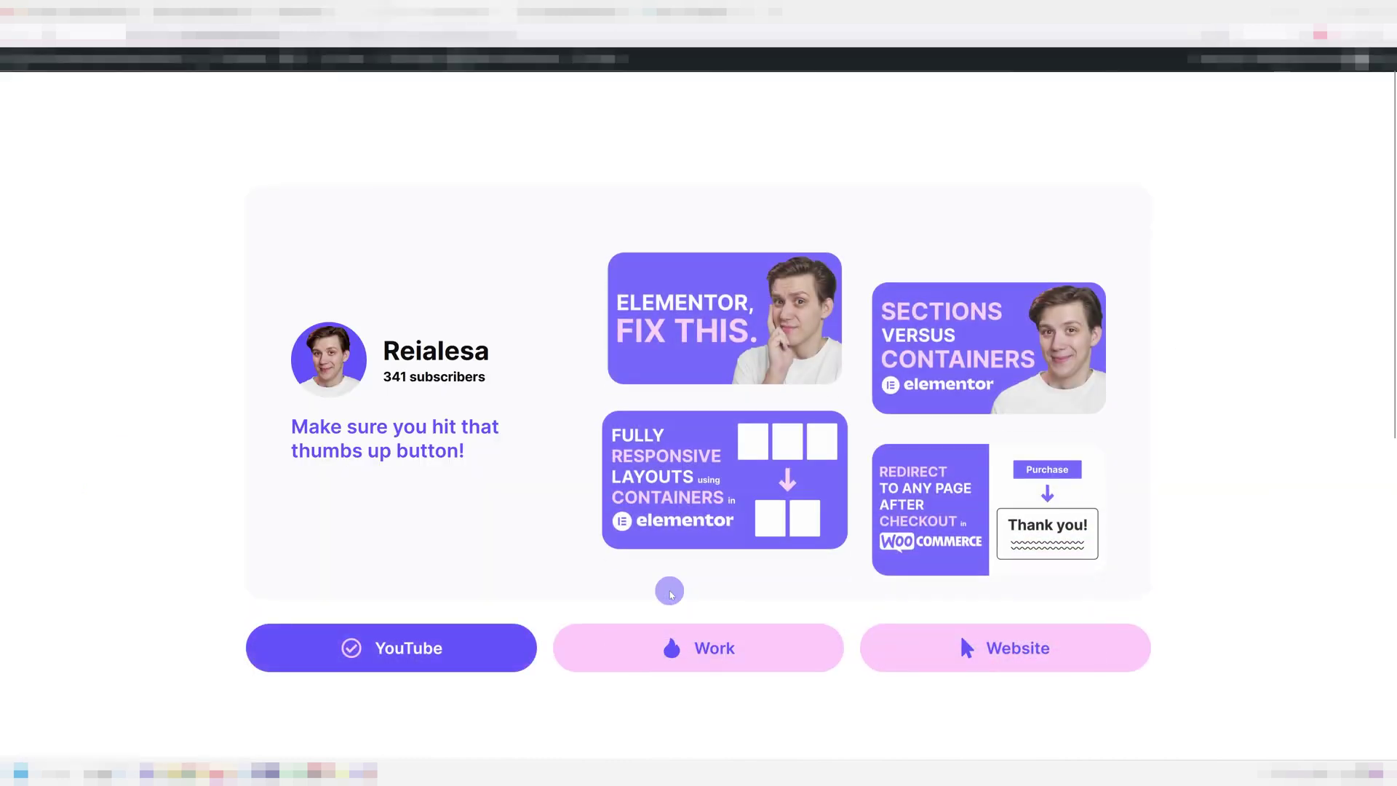
{"action": "left_click", "coordinate": [671, 656]}
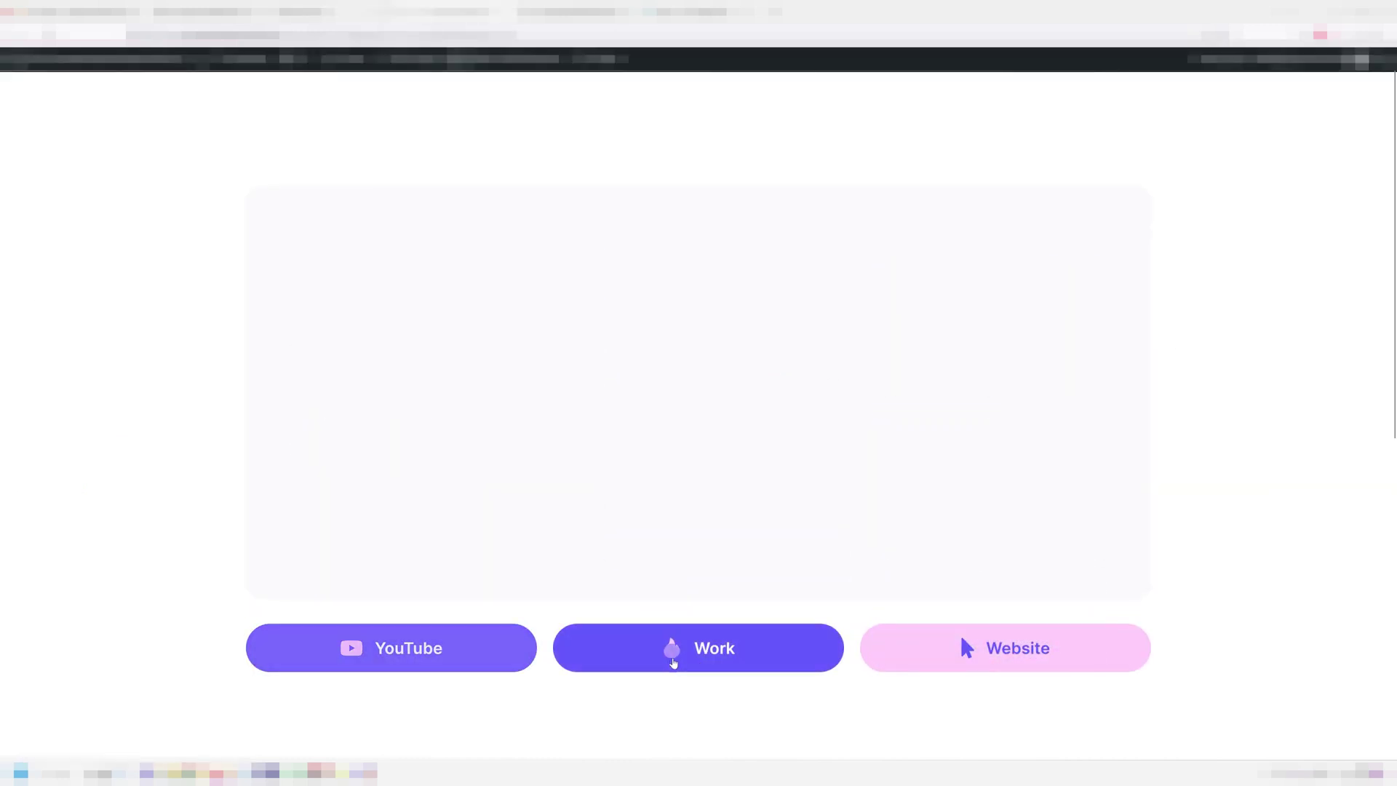
{"action": "left_click", "coordinate": [958, 665]}
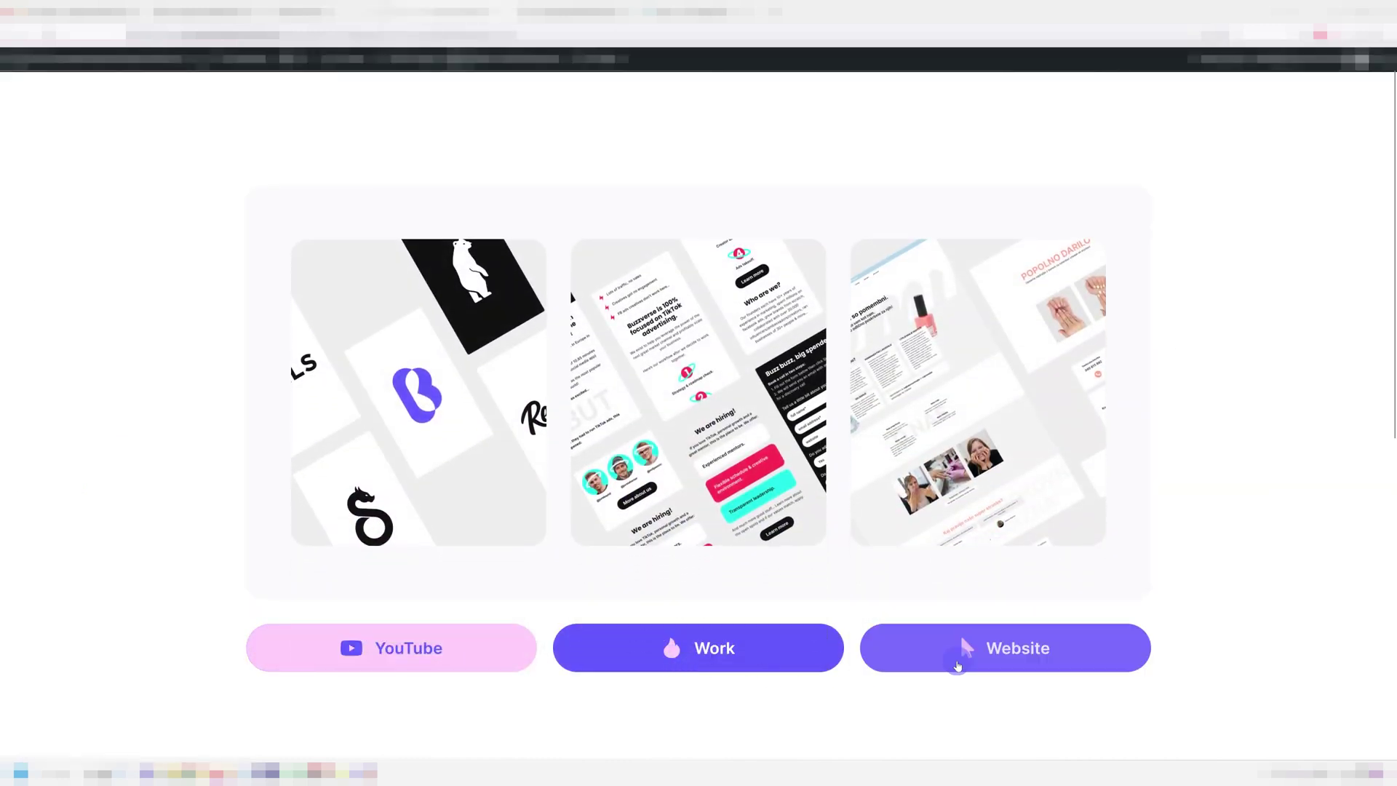